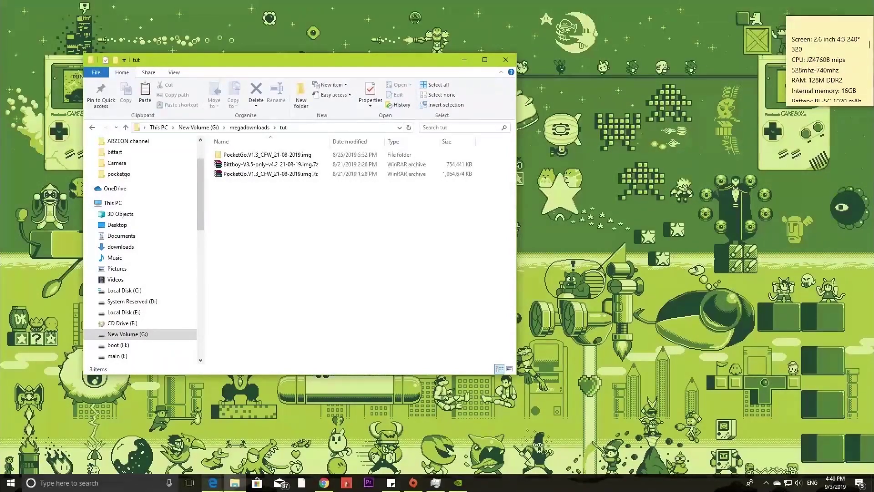
Step: Bring the Retro Gaming Handhelds PocketGo & Bittboy page to the front in Edge
{"action": "mouse_move", "coordinate": [212, 482]}
{"action": "left_click", "coordinate": [175, 444]}
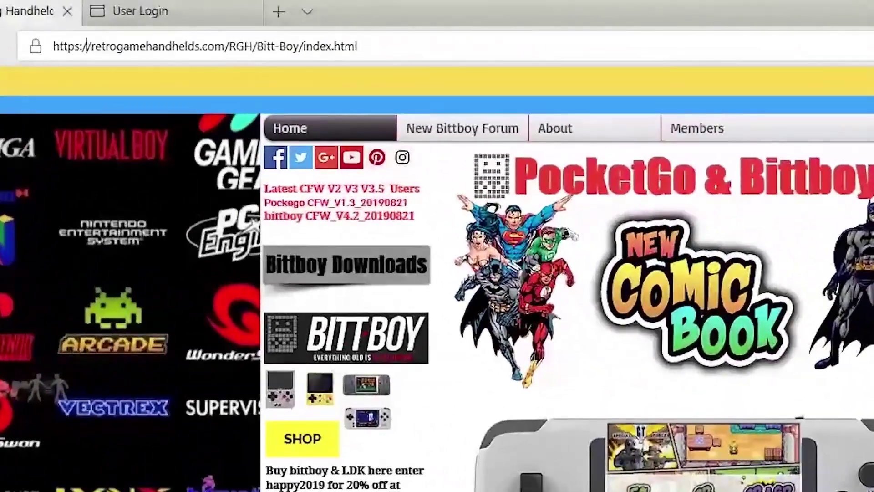
Step: Scroll the guide down to the PocketGo V1 CFW v1.3 download
{"action": "left_click_drag", "start_coordinate": [123, 25], "coordinate": [181, 25]}
{"action": "scroll", "coordinate": [567, 300], "scroll_direction": "down", "scroll_amount": 10}
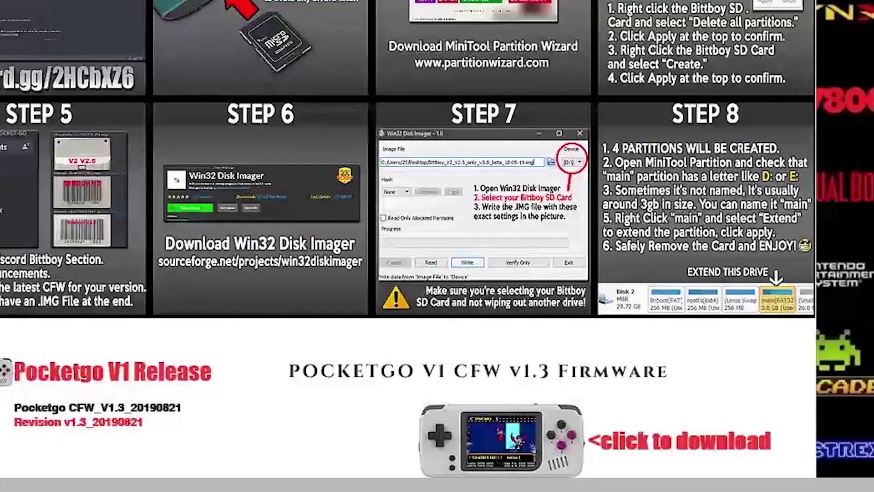
{"action": "scroll", "coordinate": [396, 246], "scroll_direction": "down", "scroll_amount": 3}
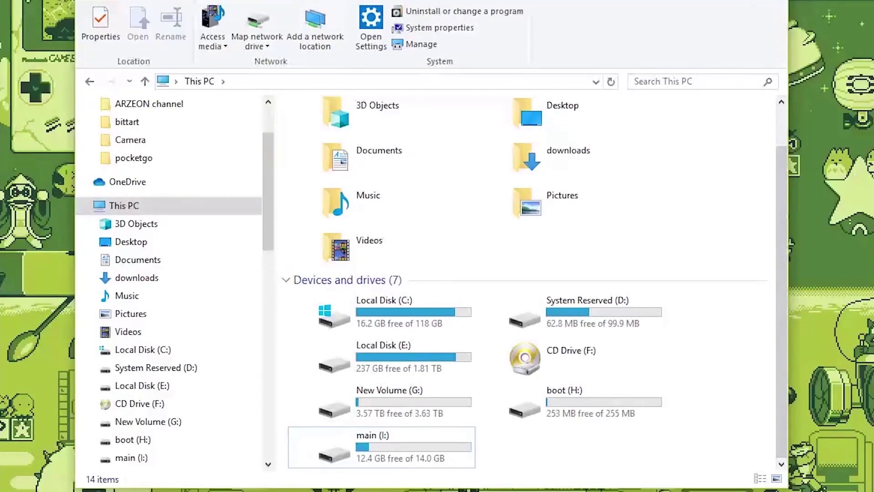
Step: On main (I:), select and copy the games, media and roms folders
{"action": "double_click", "coordinate": [381, 446]}
{"action": "left_click", "coordinate": [316, 415]}
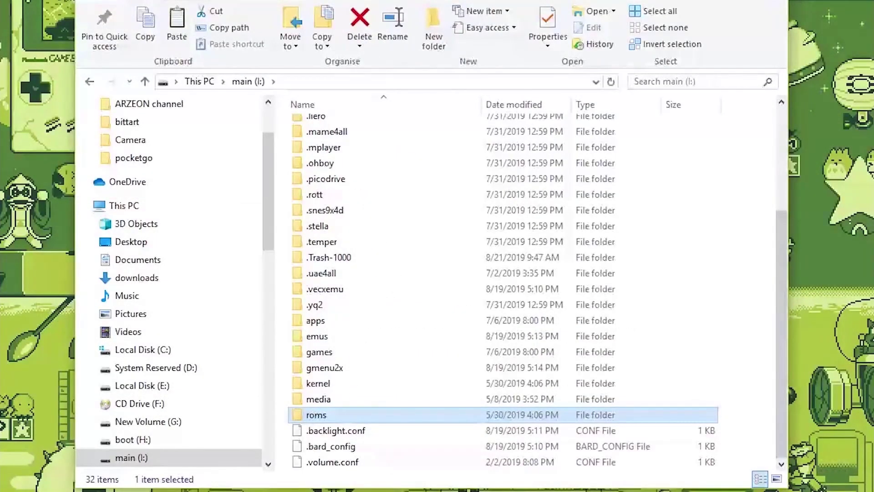
{"action": "left_click", "coordinate": [319, 399], "text": "ctrl"}
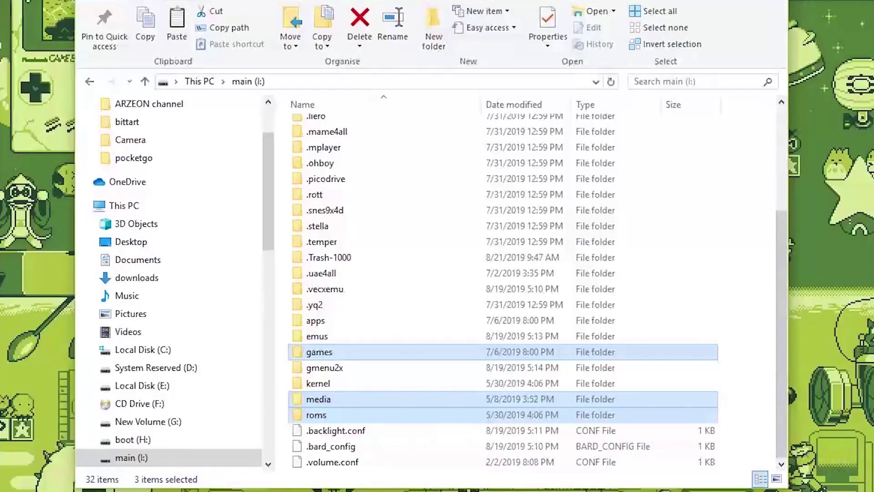
{"action": "right_click", "coordinate": [702, 400]}
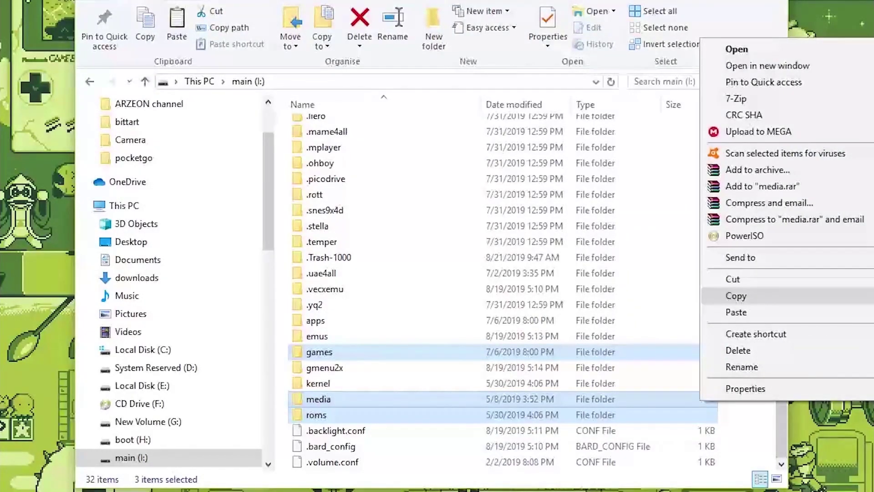
{"action": "key", "text": "Escape"}
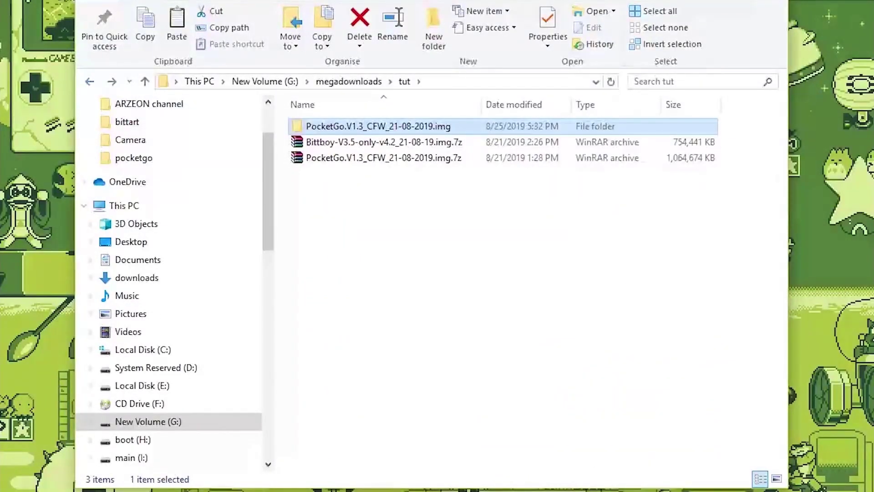
Step: Paste them into G:\megadownloads\tut as a backup folder and check its roms and games contents
{"action": "right_click", "coordinate": [372, 242]}
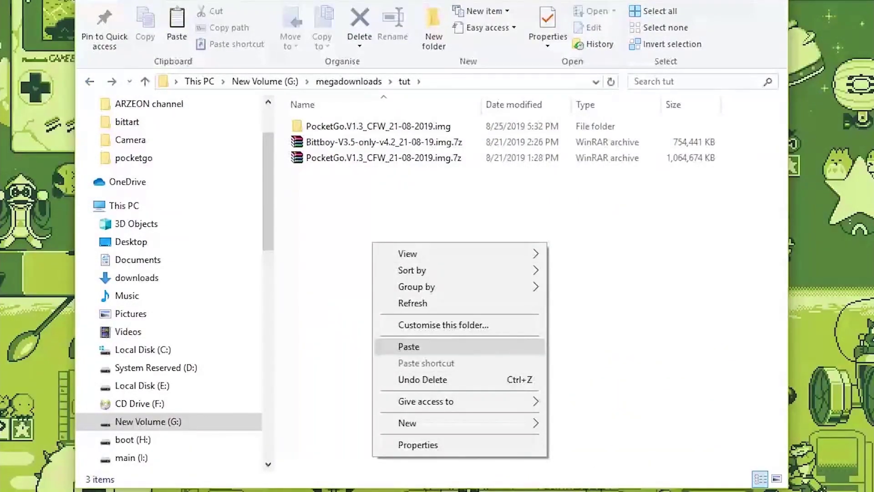
{"action": "left_click", "coordinate": [409, 346]}
{"action": "left_click", "coordinate": [409, 347]}
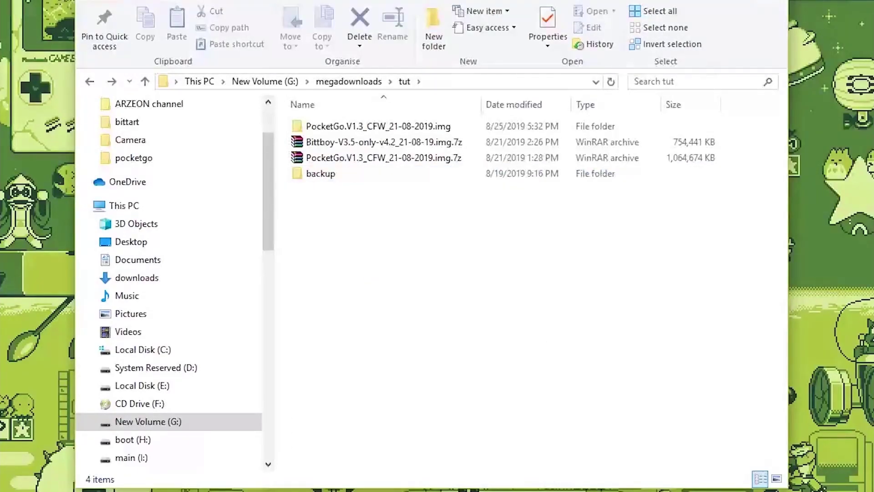
{"action": "double_click", "coordinate": [321, 174]}
{"action": "double_click", "coordinate": [314, 141]}
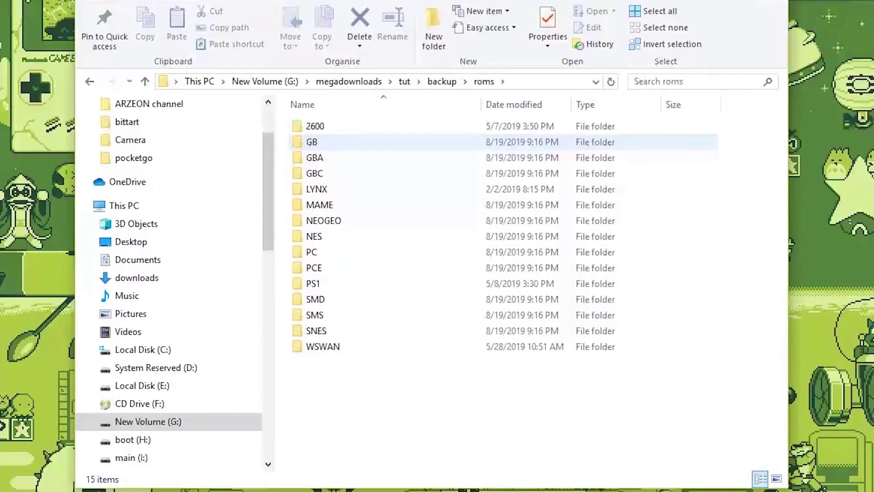
{"action": "left_click", "coordinate": [441, 81]}
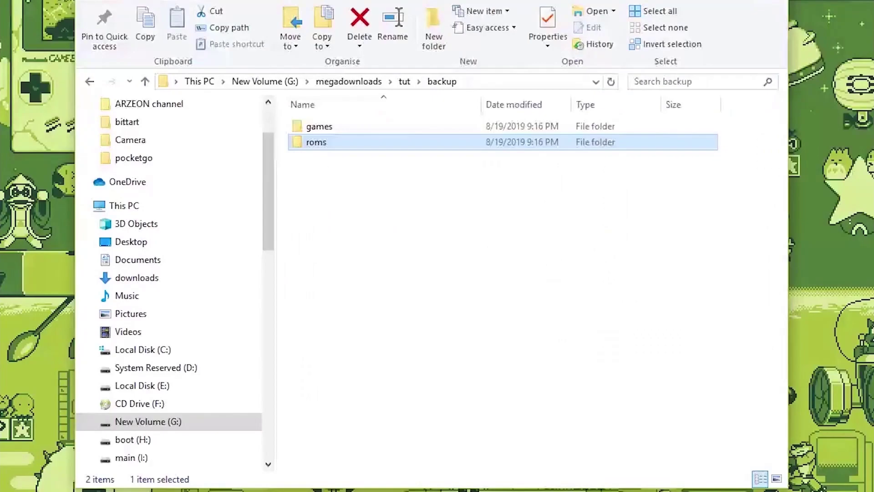
{"action": "double_click", "coordinate": [319, 126]}
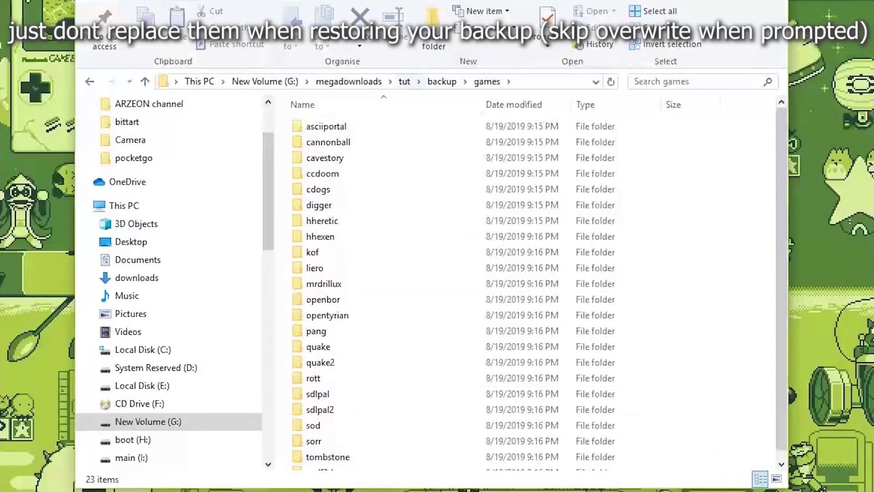
{"action": "left_click", "coordinate": [404, 81]}
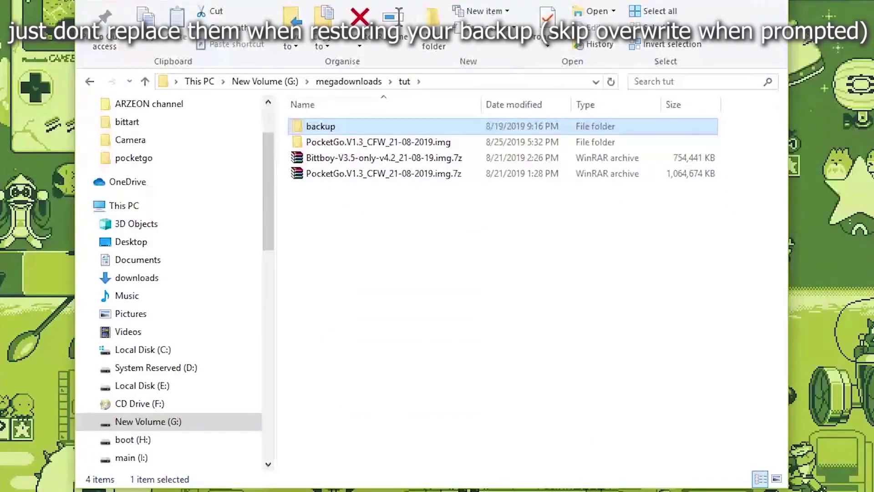
Step: Extract PocketGo.V1.3_CFW_21-08-2019.img.7z with WinRAR's Extract To, confirming the default settings
{"action": "left_click", "coordinate": [384, 174]}
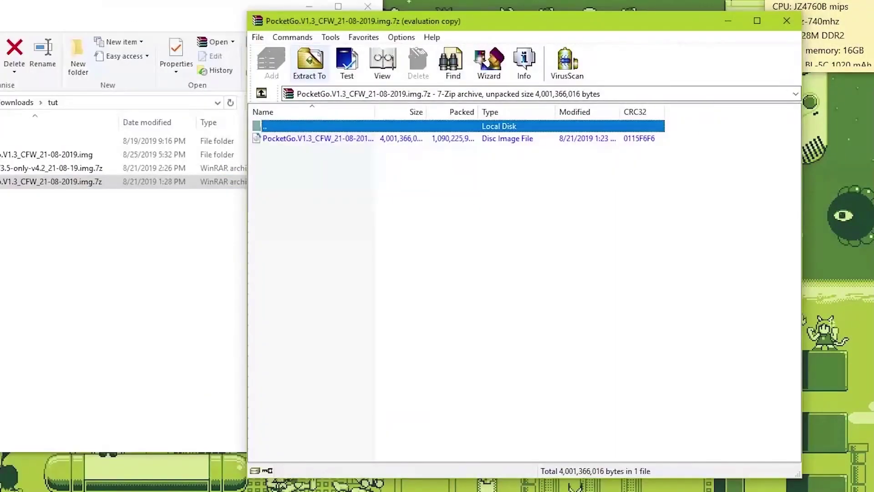
{"action": "left_click", "coordinate": [310, 62]}
{"action": "key", "text": "Return"}
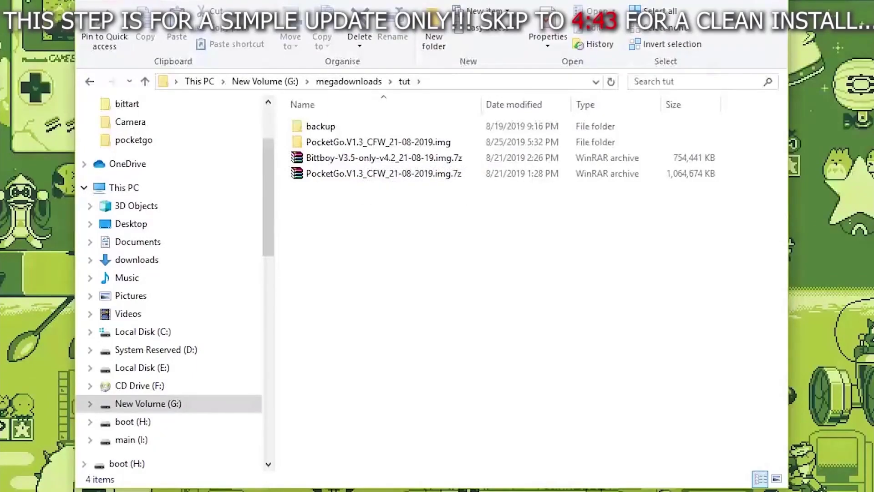
Step: Open the extracted PocketGo.V1.3_CFW_21-08-2019.img disk image as an archive in 7-Zip
{"action": "left_click", "coordinate": [378, 141]}
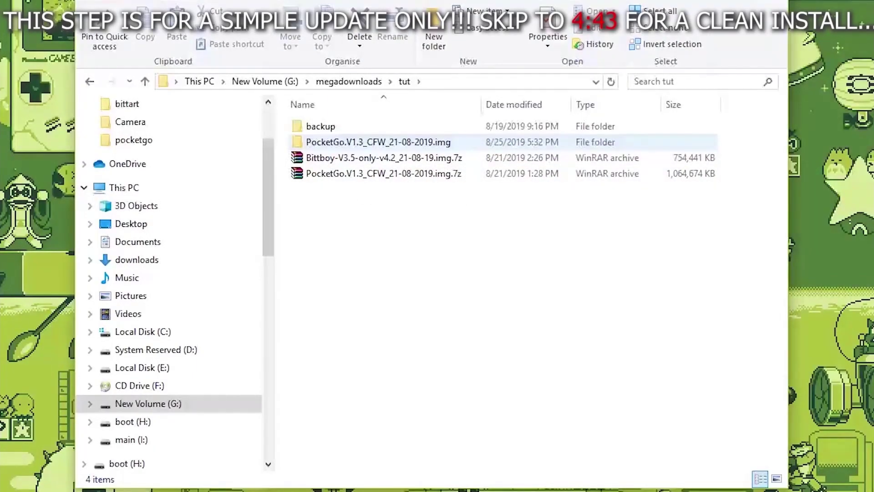
{"action": "double_click", "coordinate": [378, 142]}
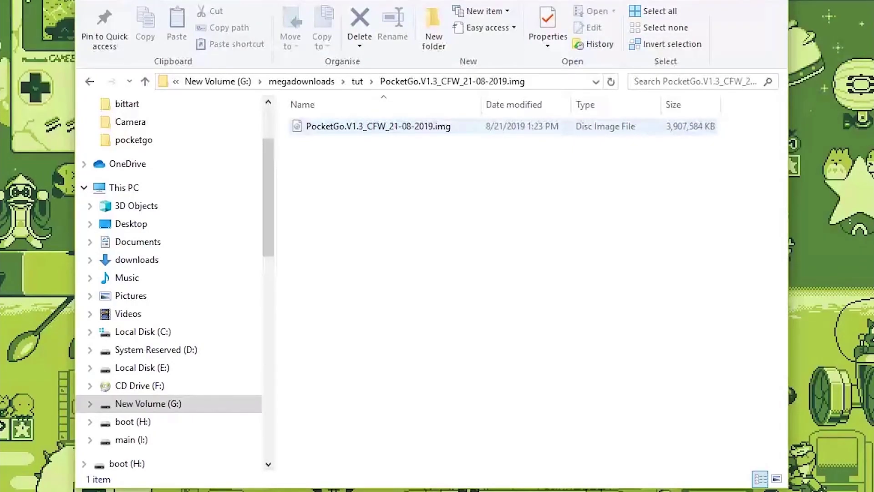
{"action": "right_click", "coordinate": [337, 126]}
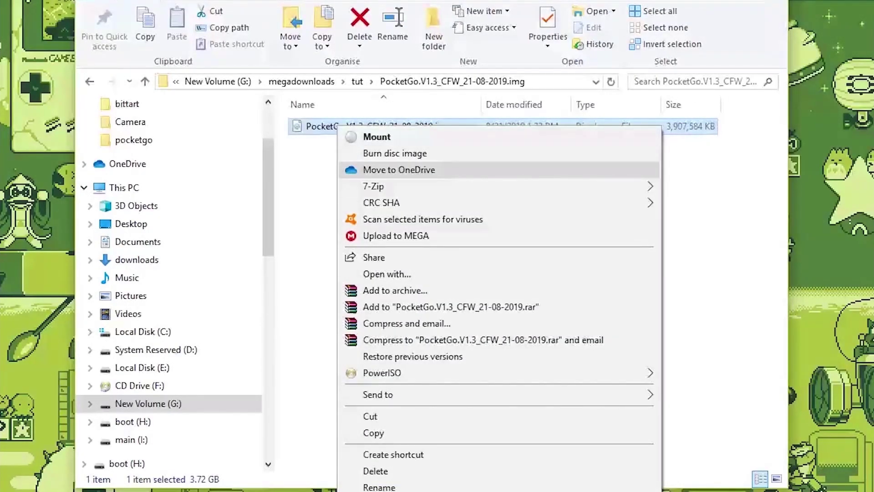
{"action": "mouse_move", "coordinate": [456, 186]}
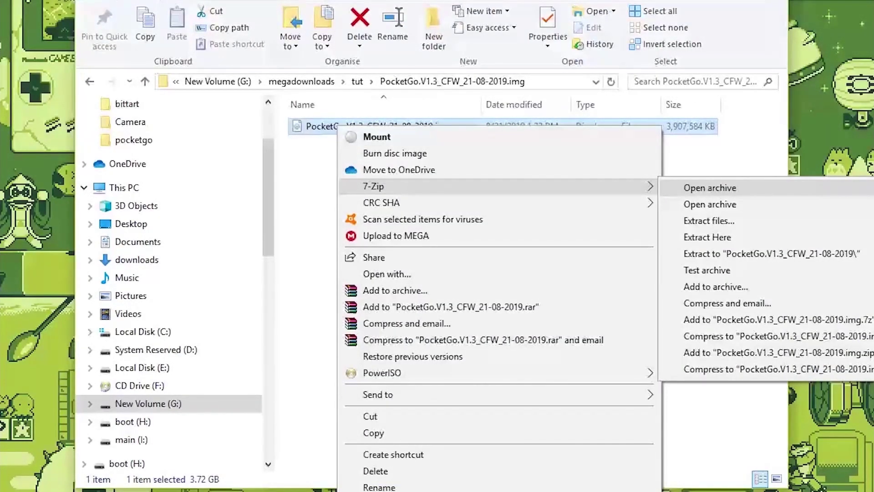
{"action": "left_click", "coordinate": [710, 187]}
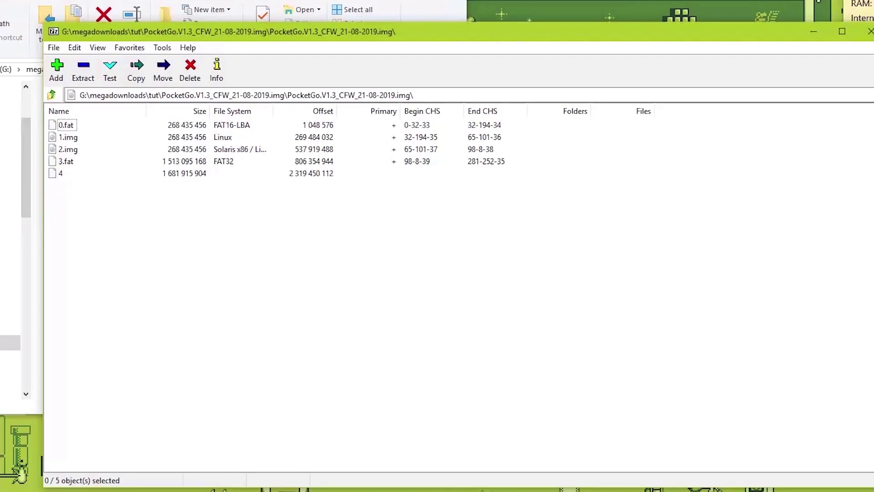
Step: Open the 3.fat partition and select all 33 of its files and folders
{"action": "left_click", "coordinate": [66, 161]}
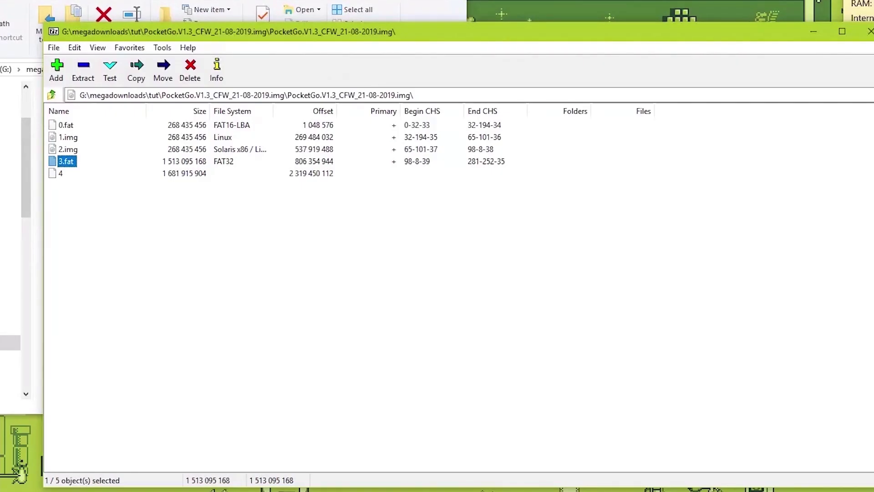
{"action": "key", "text": "Return"}
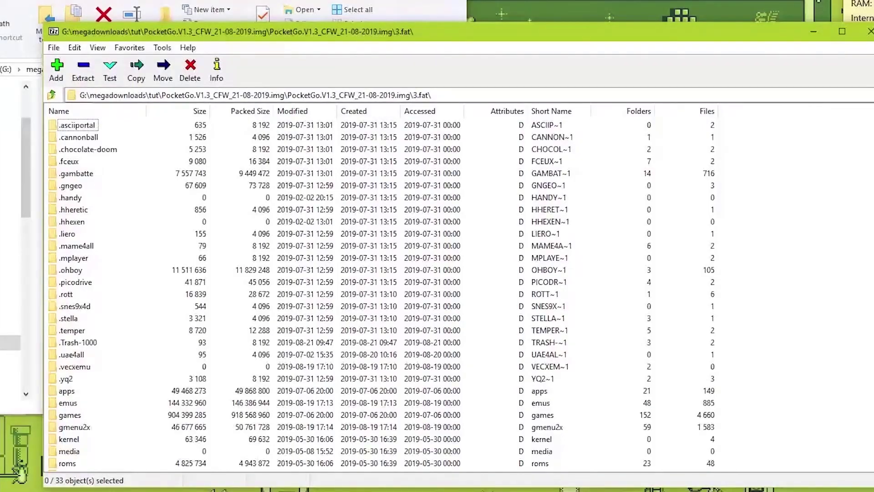
{"action": "scroll", "coordinate": [381, 296], "scroll_direction": "down", "scroll_amount": 2}
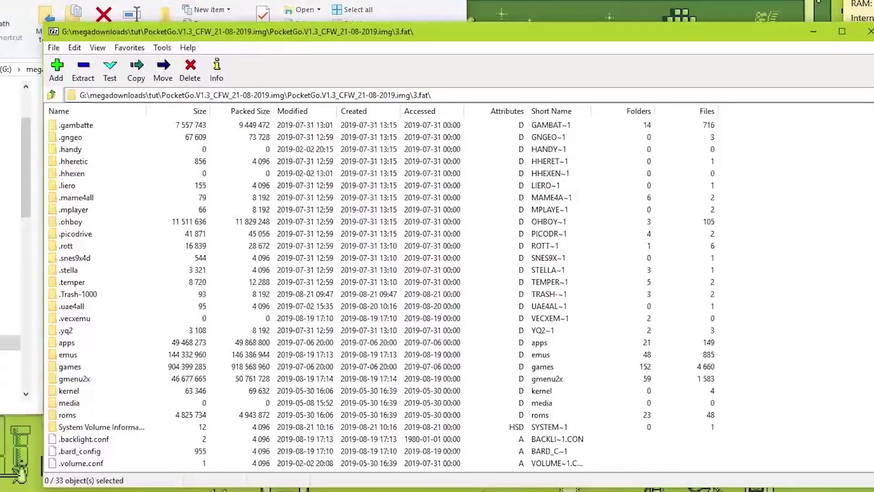
{"action": "left_click_drag", "start_coordinate": [818, 463], "coordinate": [100, 109]}
{"action": "scroll", "coordinate": [382, 295], "scroll_direction": "down", "scroll_amount": 2}
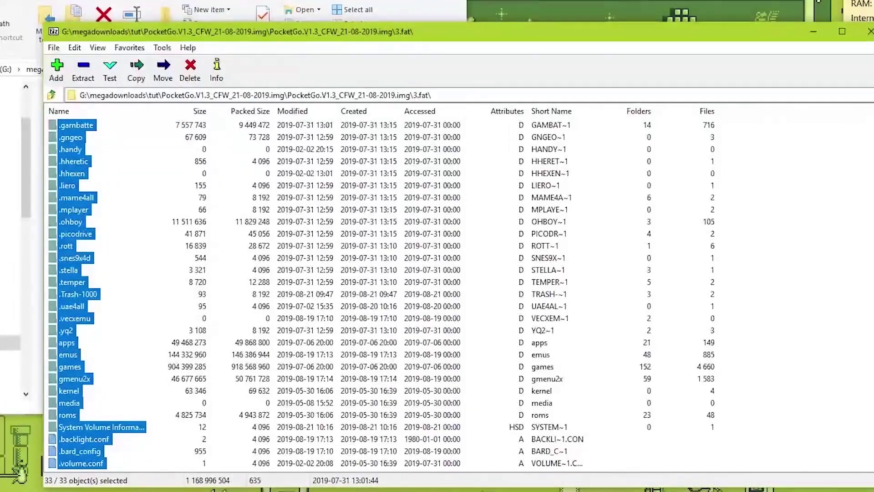
Step: Copy the 33 selected items to drive I:\, overwriting the existing files
{"action": "right_click", "coordinate": [76, 126]}
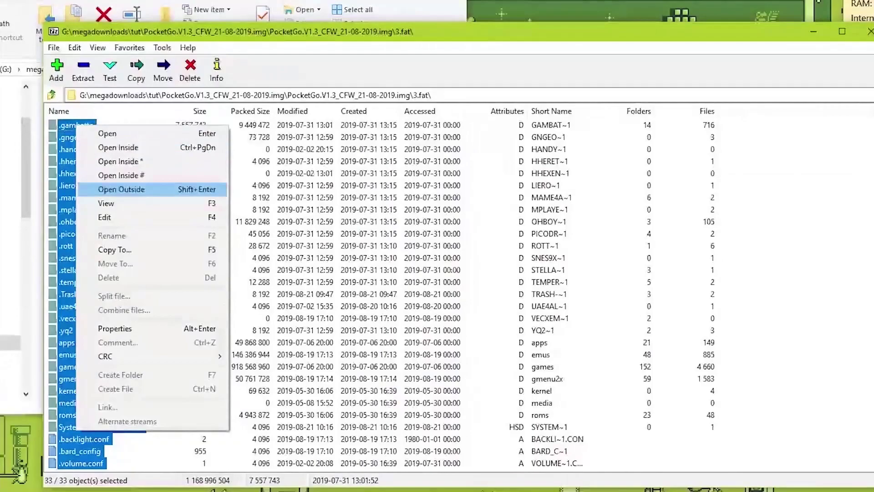
{"action": "left_click", "coordinate": [114, 249]}
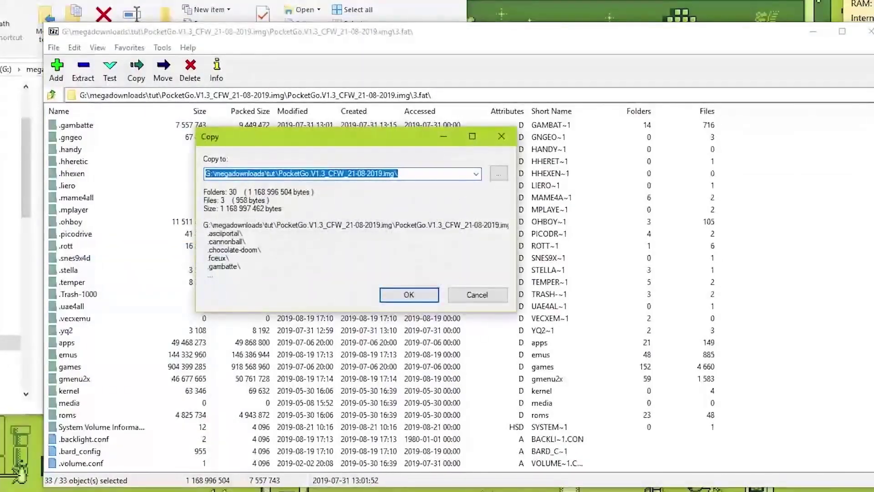
{"action": "left_click", "coordinate": [498, 173]}
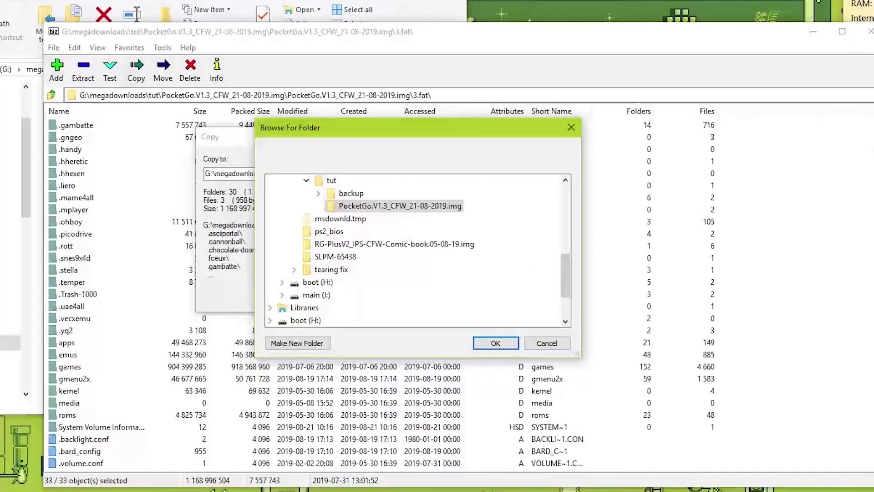
{"action": "left_click", "coordinate": [282, 294]}
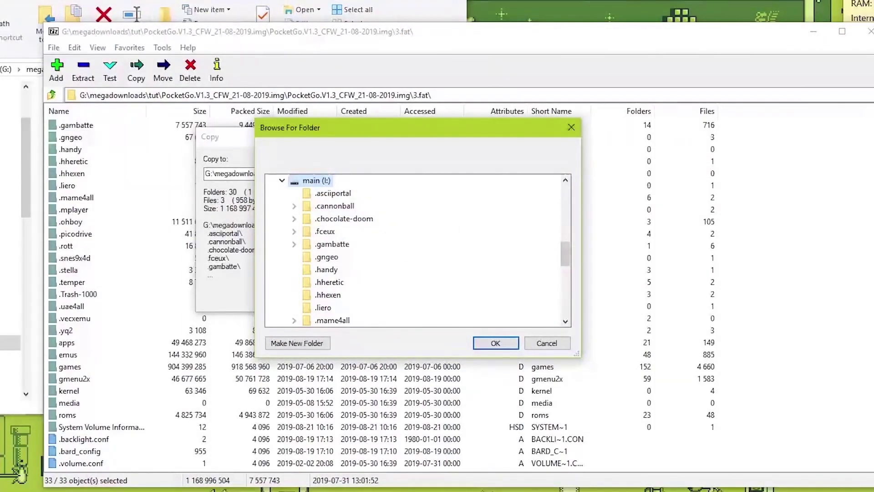
{"action": "left_click", "coordinate": [496, 343]}
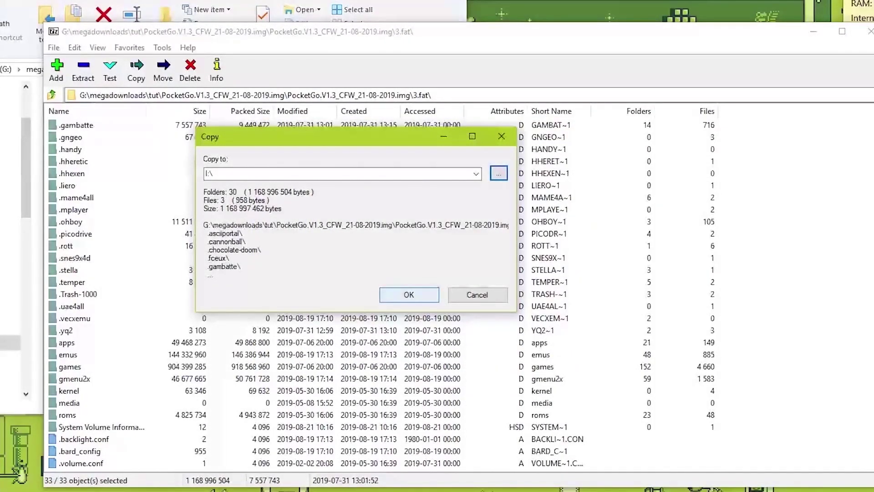
{"action": "key", "text": "Return"}
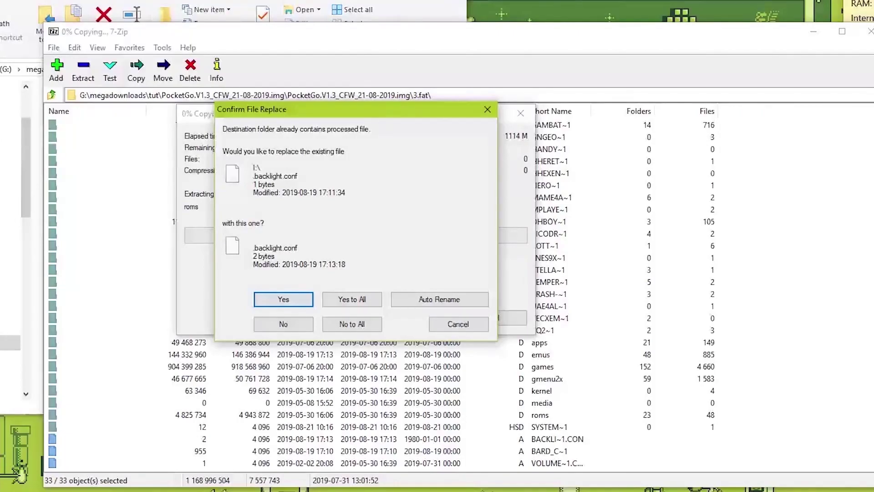
{"action": "key", "text": "Return"}
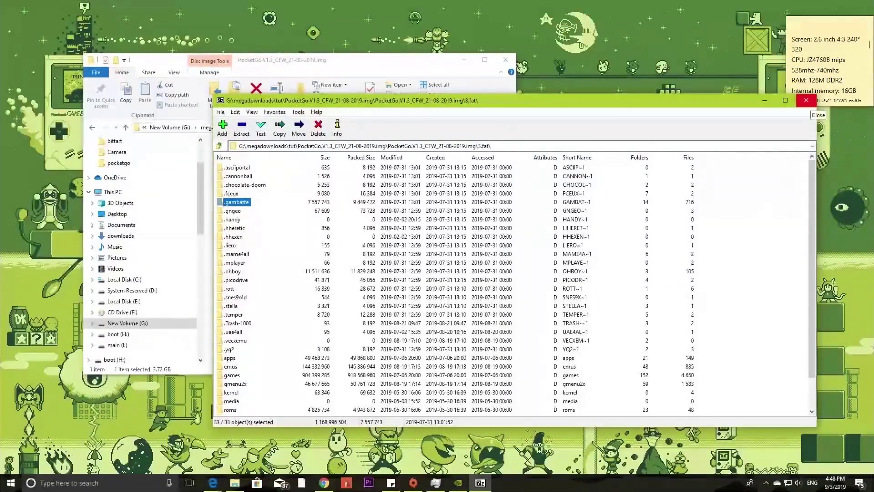
Step: Close 7-Zip, launch MiniTool Partition Wizard as administrator via 'part', and search Start for 'win32'
{"action": "scroll", "coordinate": [812, 273], "scroll_direction": "down", "scroll_amount": 2}
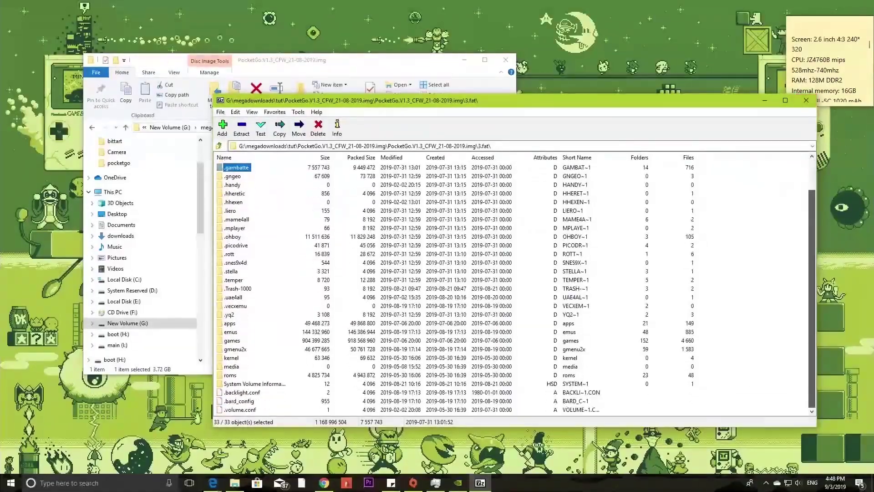
{"action": "scroll", "coordinate": [812, 274], "scroll_direction": "up", "scroll_amount": 2}
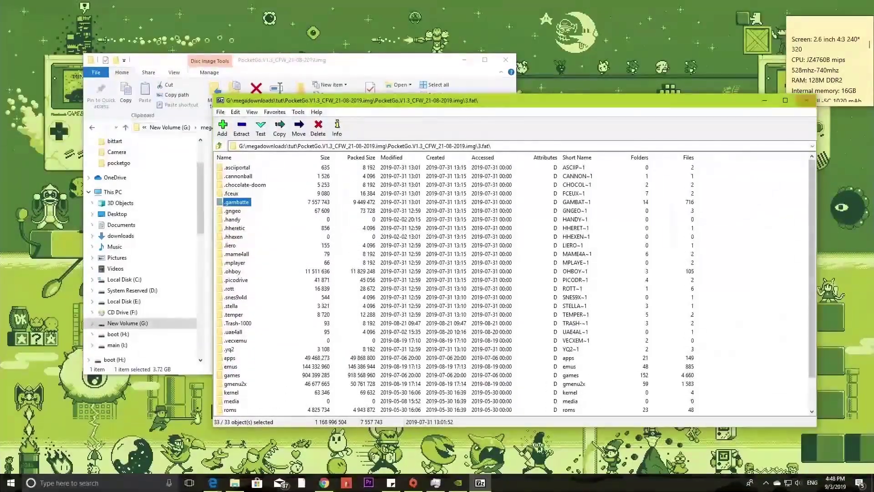
{"action": "left_click", "coordinate": [807, 100]}
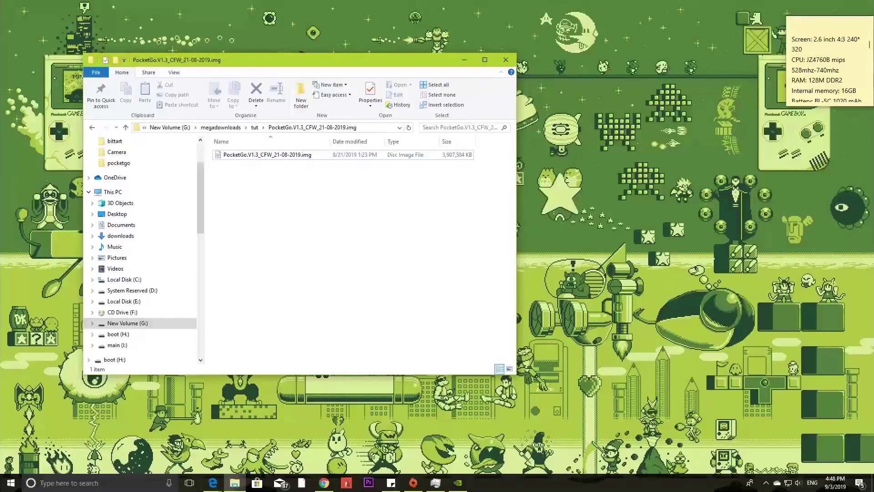
{"action": "key", "text": "super"}
{"action": "type", "text": "part"}
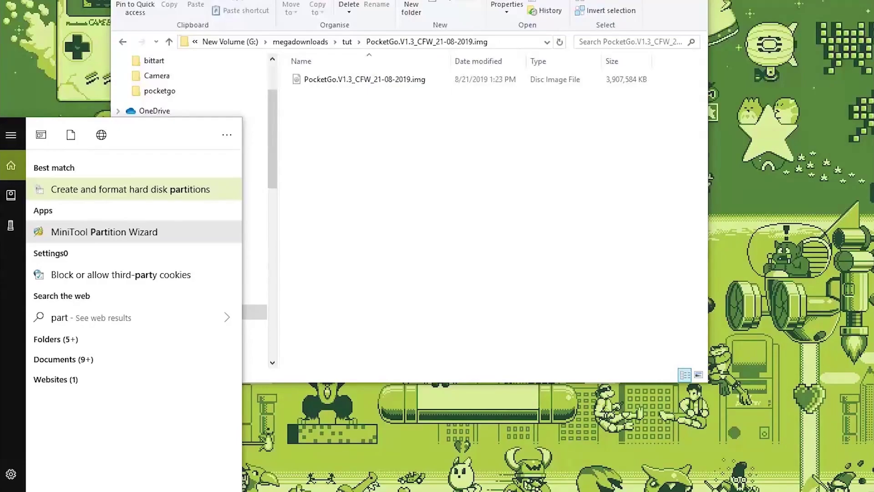
{"action": "left_click", "coordinate": [105, 232]}
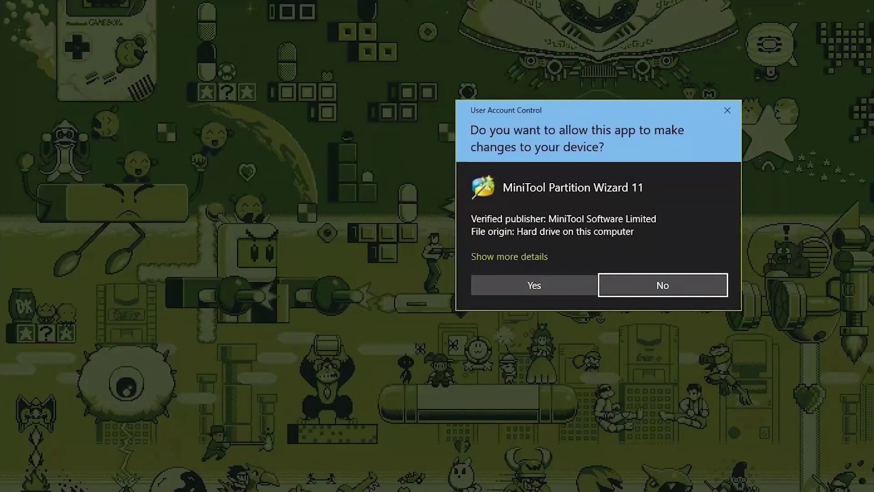
{"action": "left_click", "coordinate": [534, 285]}
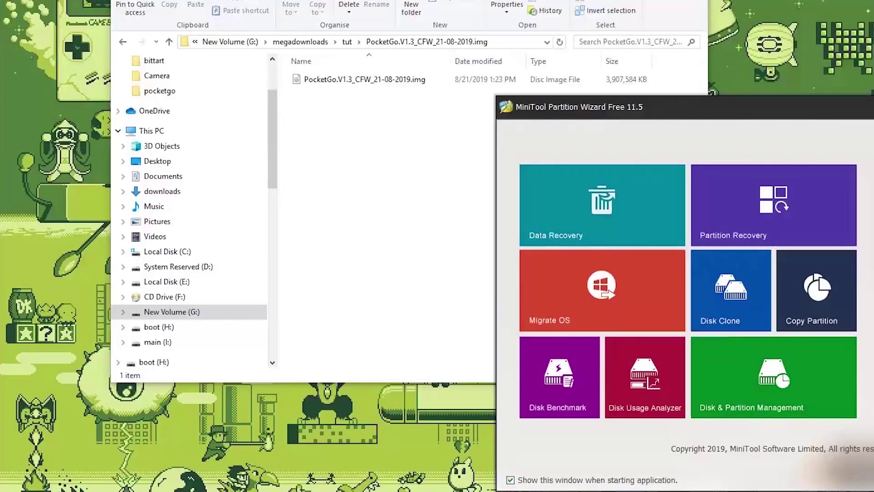
{"action": "key", "text": "super"}
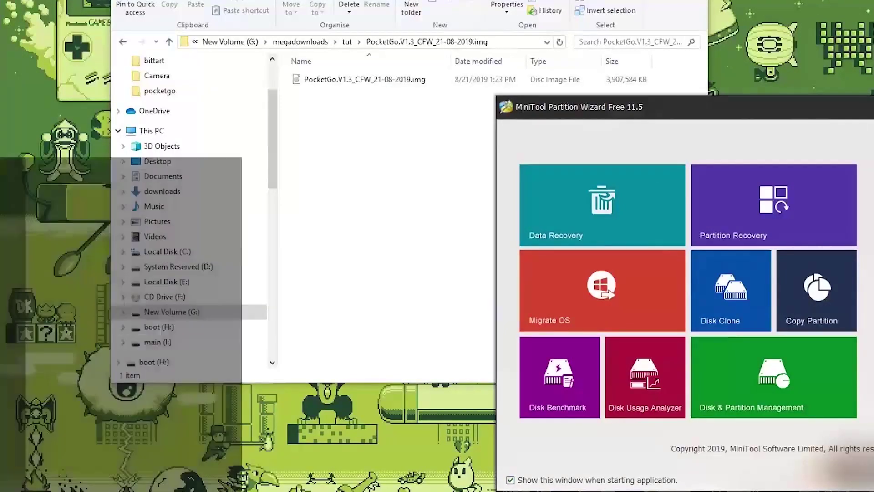
{"action": "type", "text": "win32"}
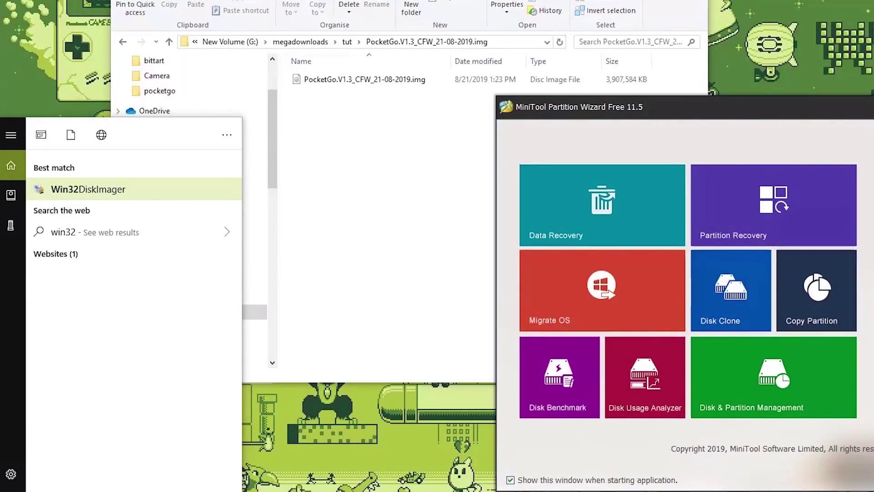
Step: Select Disk 4, the 14.85 GB SD card with boot, rootfs, swap and main partitions
{"action": "key", "text": "Return"}
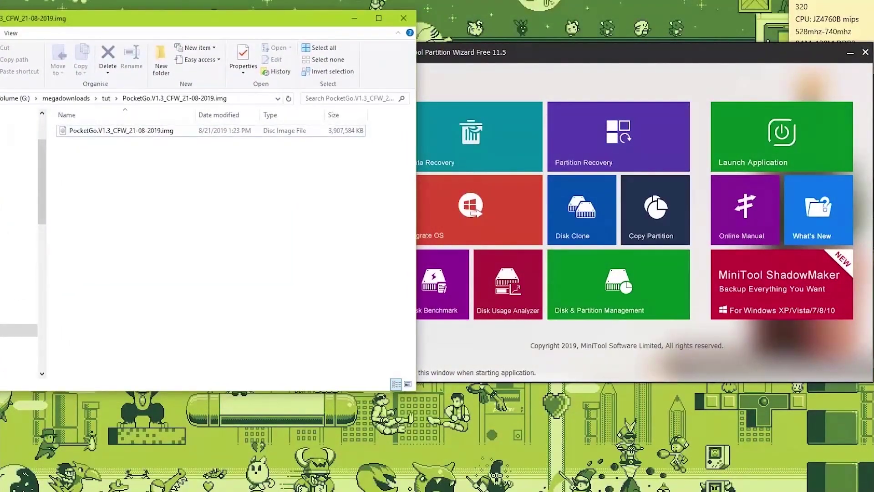
{"action": "left_click", "coordinate": [19, 175]}
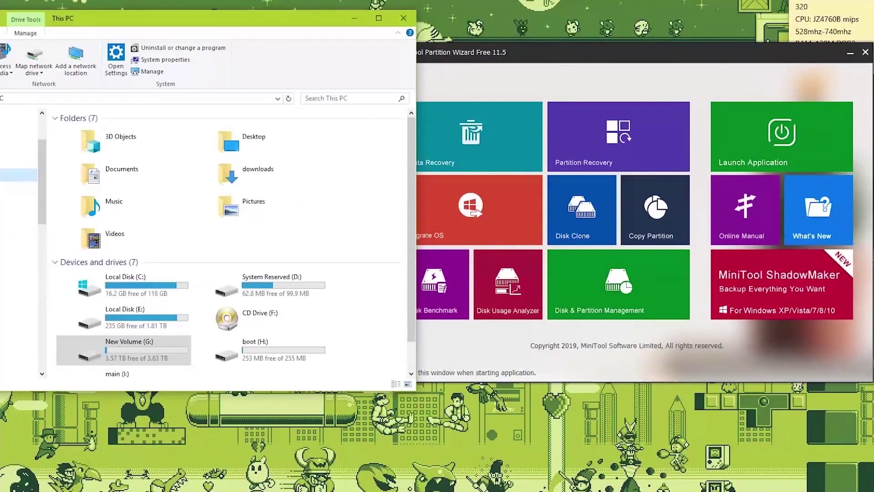
{"action": "scroll", "coordinate": [260, 328], "scroll_direction": "down", "scroll_amount": 1}
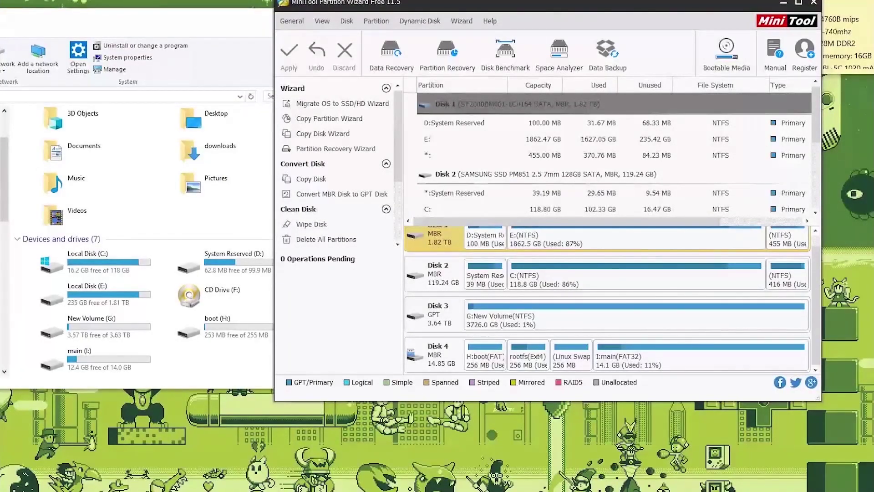
{"action": "left_click", "coordinate": [436, 353]}
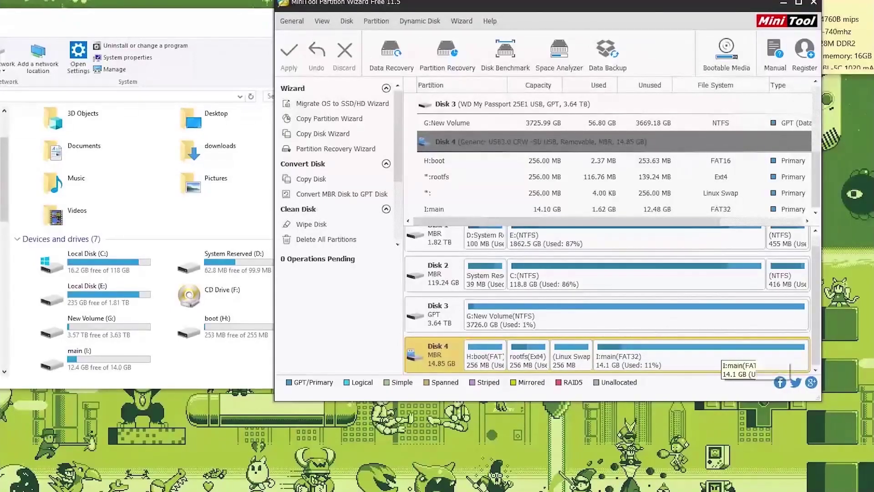
Step: Queue a Wipe Disk on Disk 4 using Fill Sectors with Zero
{"action": "right_click", "coordinate": [439, 354]}
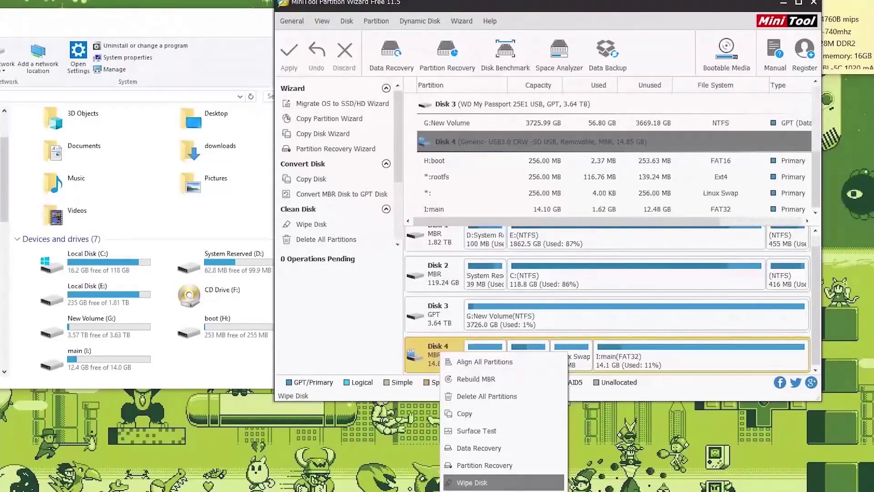
{"action": "left_click", "coordinate": [473, 482]}
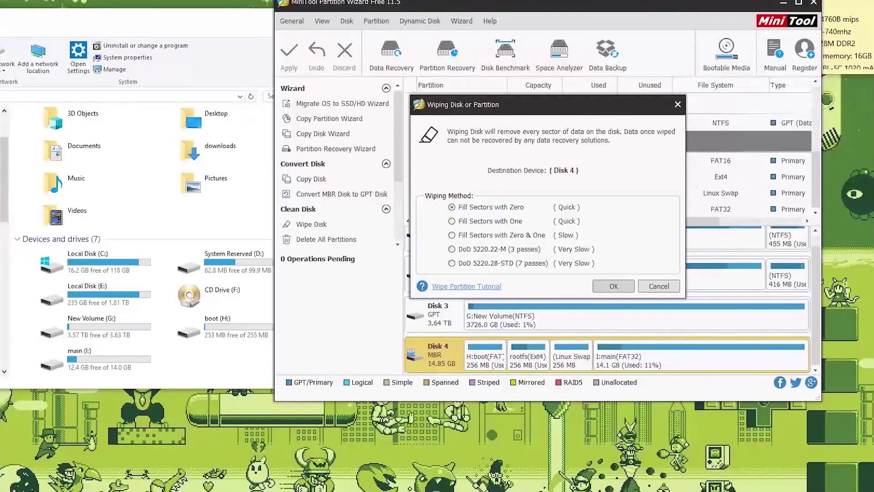
{"action": "left_click", "coordinate": [614, 286]}
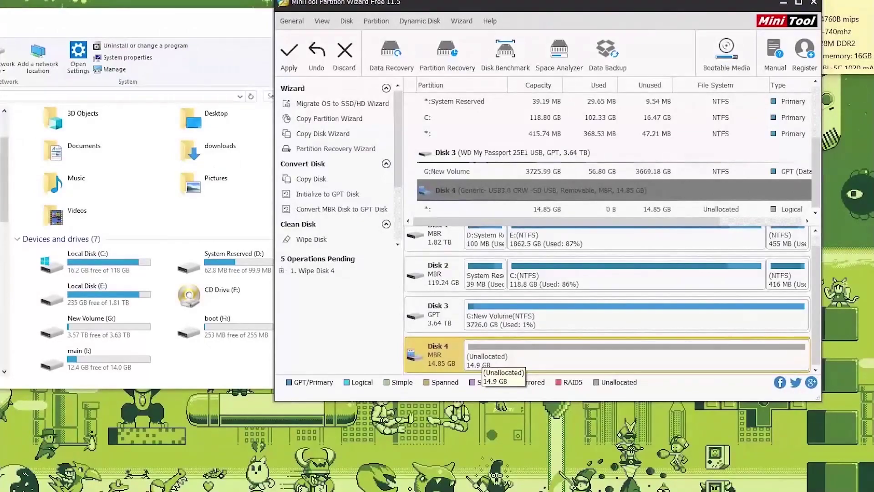
Step: Create a FAT32 partition in Disk 4's unallocated space and apply the change
{"action": "left_click", "coordinate": [478, 362]}
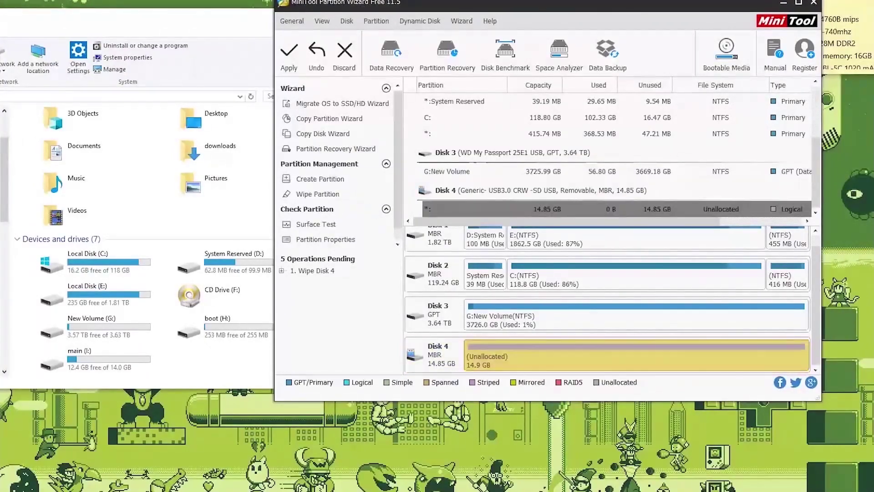
{"action": "right_click", "coordinate": [555, 357]}
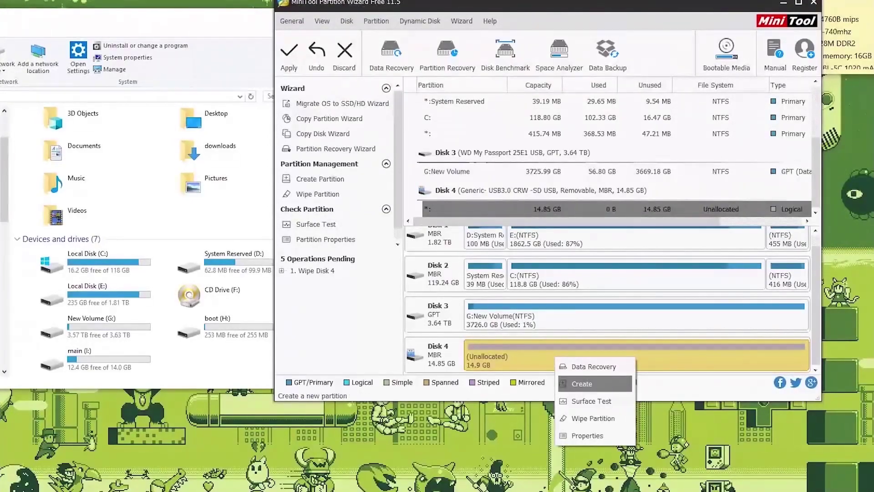
{"action": "left_click", "coordinate": [586, 383]}
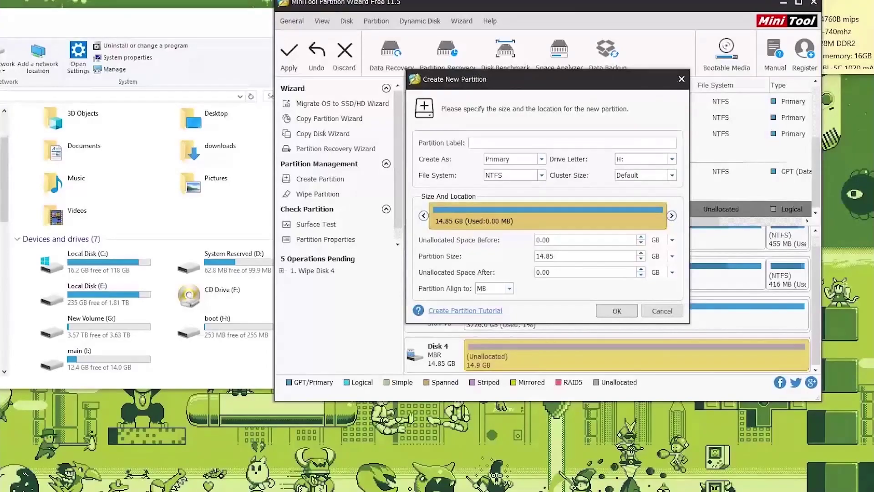
{"action": "left_click", "coordinate": [510, 175]}
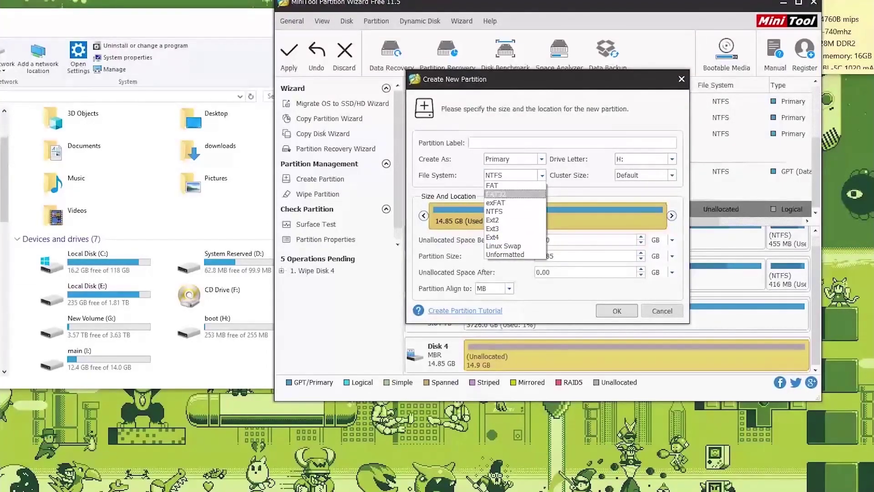
{"action": "left_click", "coordinate": [497, 194]}
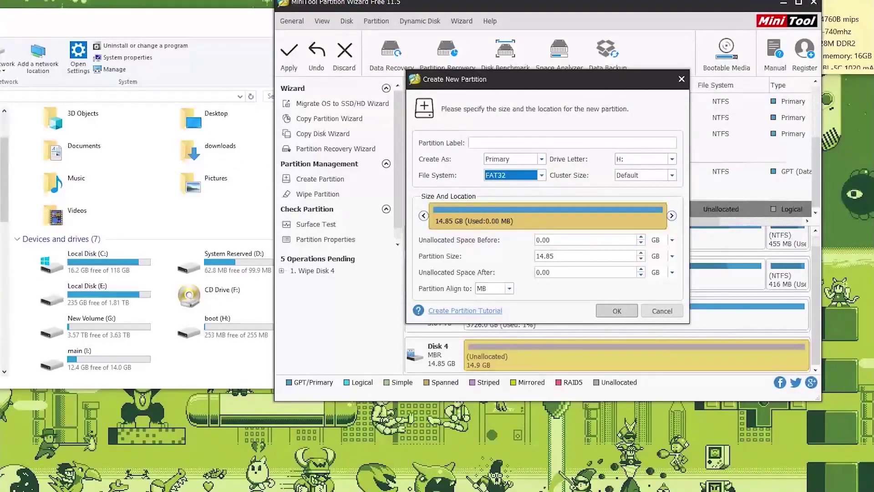
{"action": "left_click", "coordinate": [617, 310]}
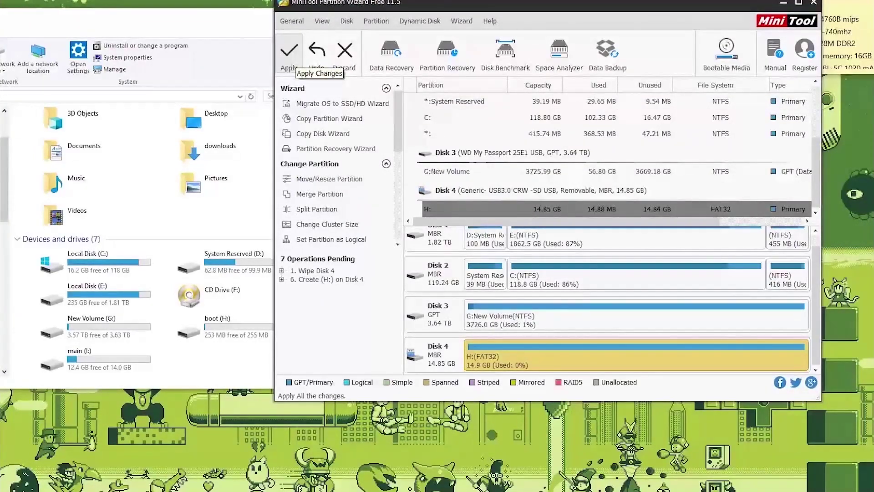
{"action": "left_click", "coordinate": [290, 63]}
{"action": "left_click", "coordinate": [525, 227]}
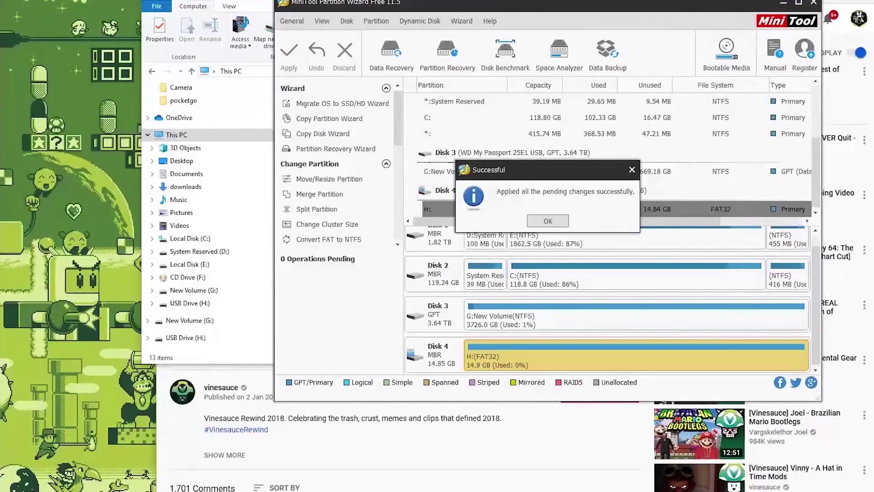
Step: Select USB Drive (H:) in This PC and launch Win32 Disk Imager from Windows search
{"action": "key", "text": "Return"}
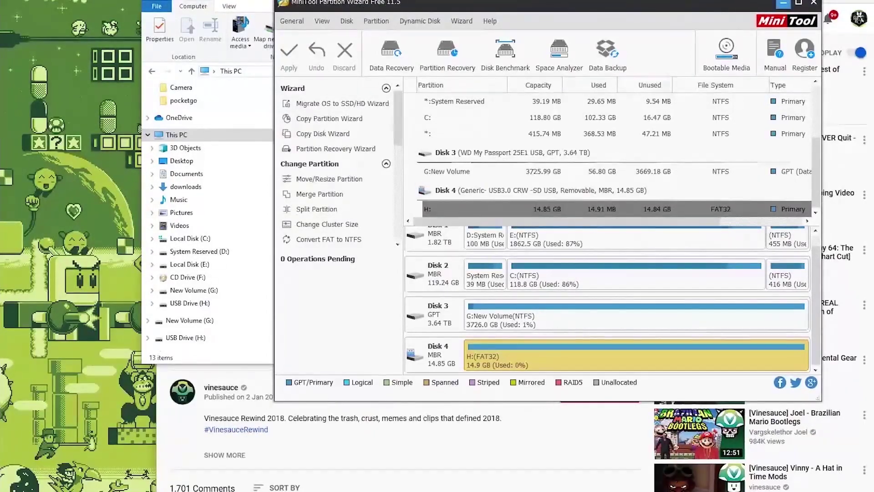
{"action": "left_click", "coordinate": [783, 3]}
{"action": "left_click", "coordinate": [499, 323]}
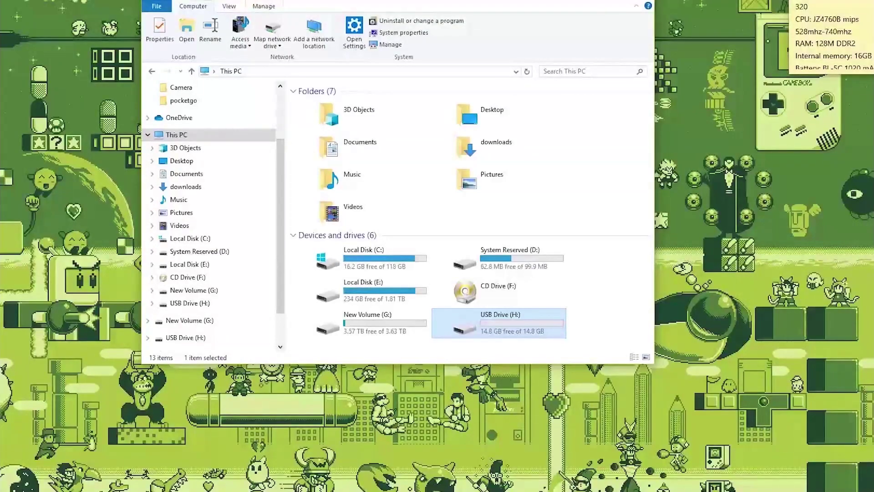
{"action": "key", "text": "super+s"}
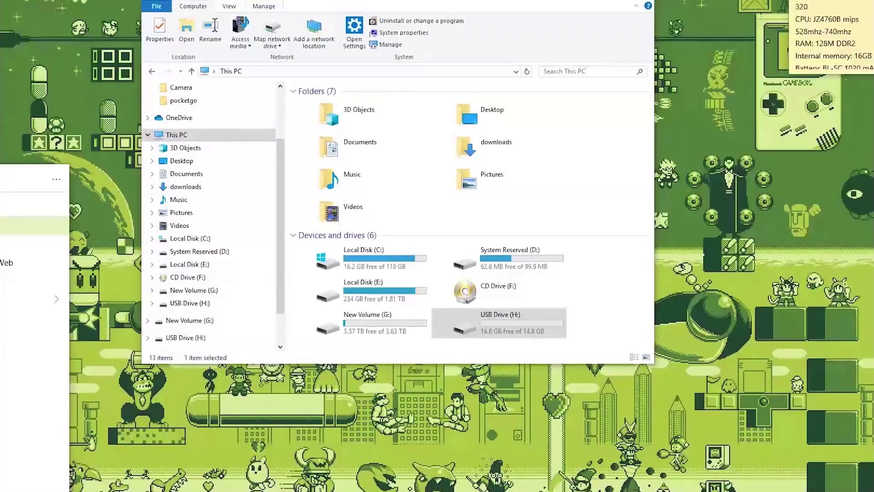
{"action": "key", "text": "Return"}
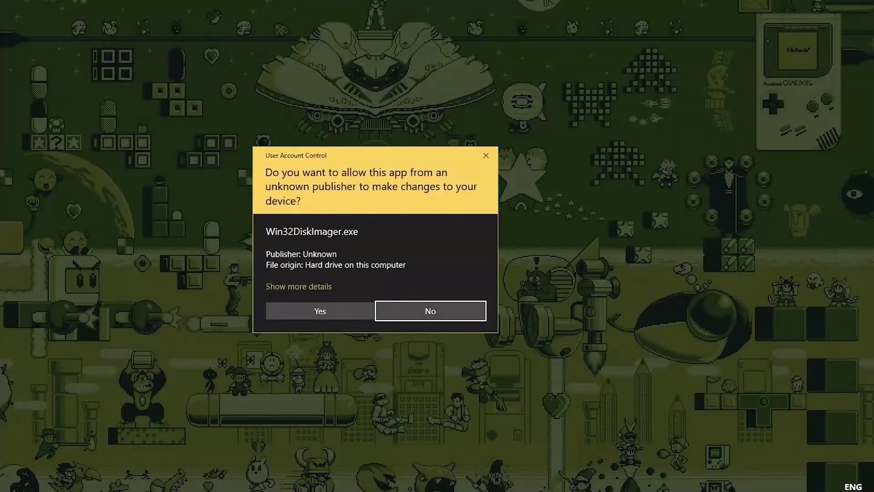
{"action": "left_click", "coordinate": [321, 309]}
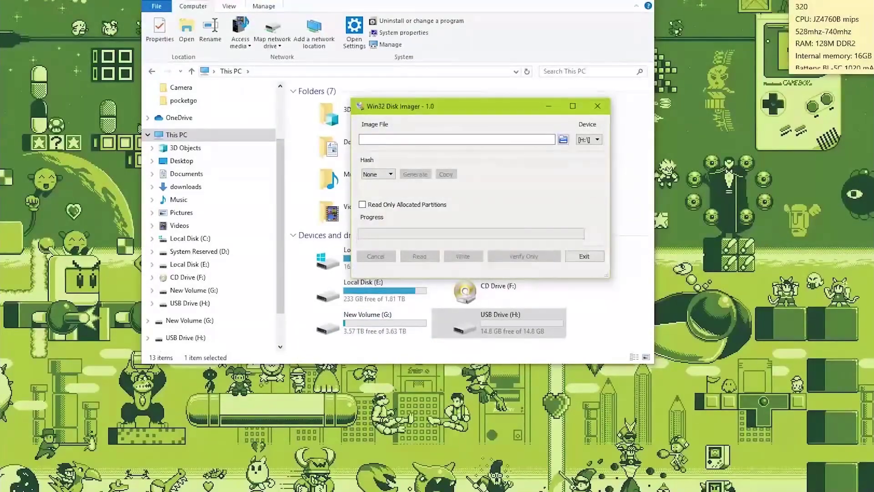
Step: Write the PocketGo.V1.3_CFW_21-08-2019.img image to the H: card
{"action": "left_click", "coordinate": [564, 139]}
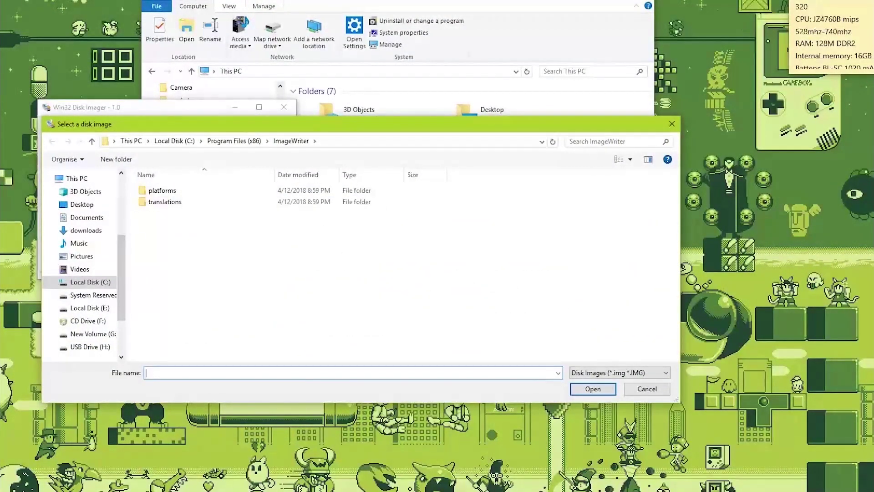
{"action": "scroll", "coordinate": [82, 264], "scroll_direction": "up", "scroll_amount": 5}
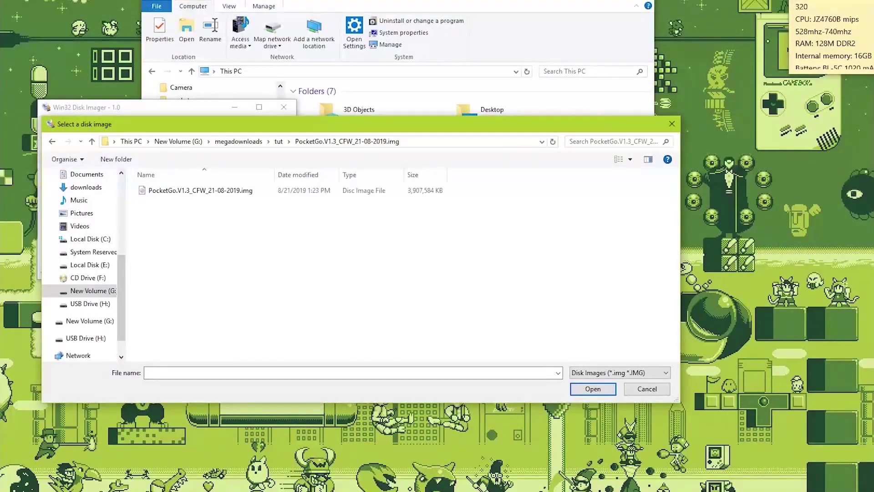
{"action": "double_click", "coordinate": [182, 190]}
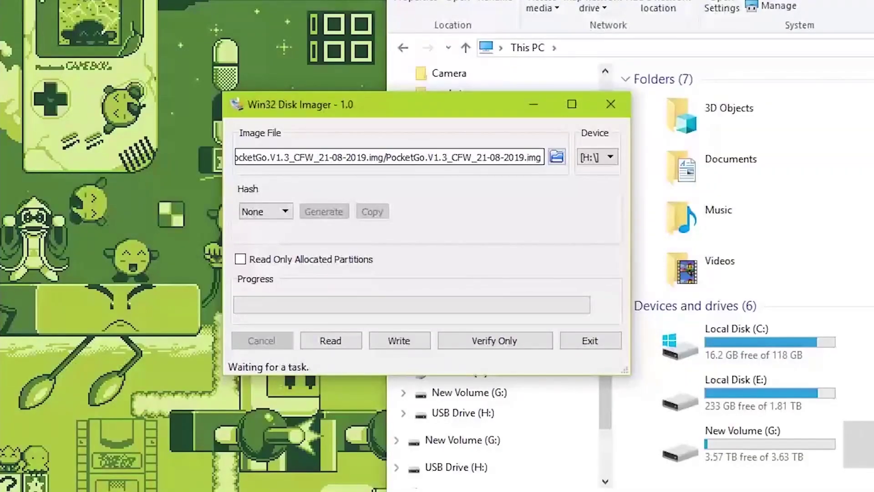
{"action": "left_click_drag", "start_coordinate": [383, 157], "coordinate": [469, 157]}
{"action": "left_click", "coordinate": [469, 157]}
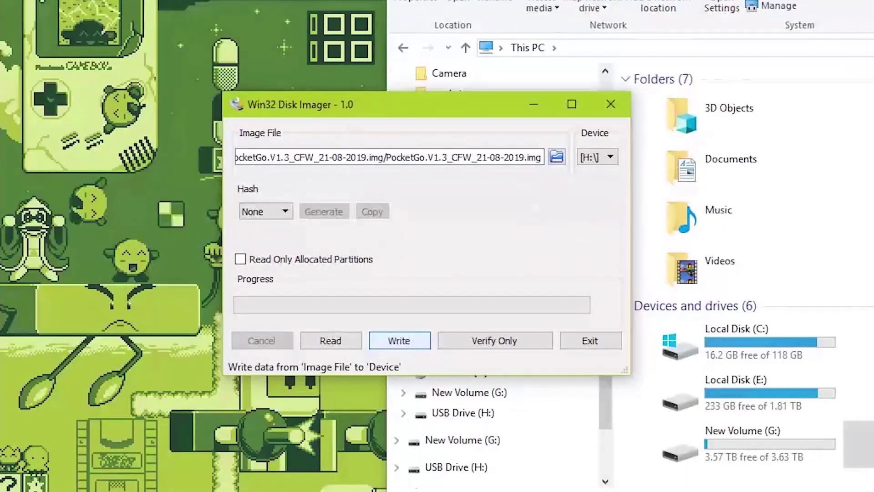
{"action": "left_click", "coordinate": [399, 340]}
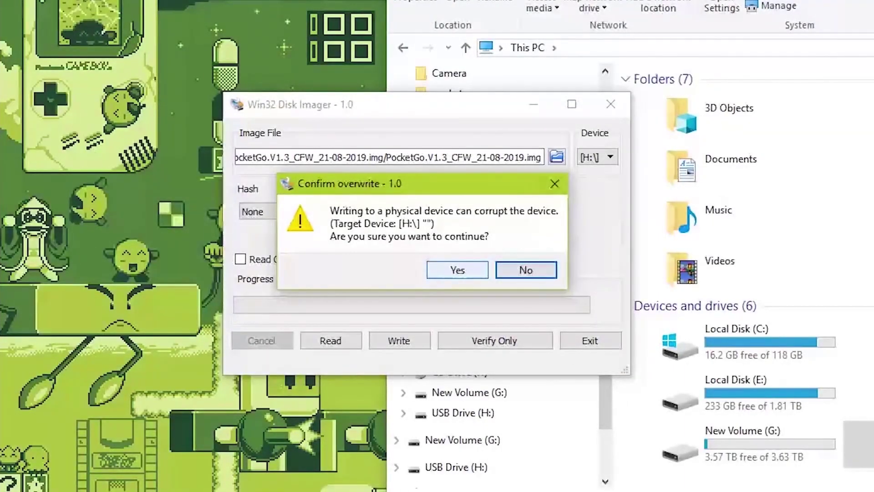
{"action": "left_click", "coordinate": [458, 269]}
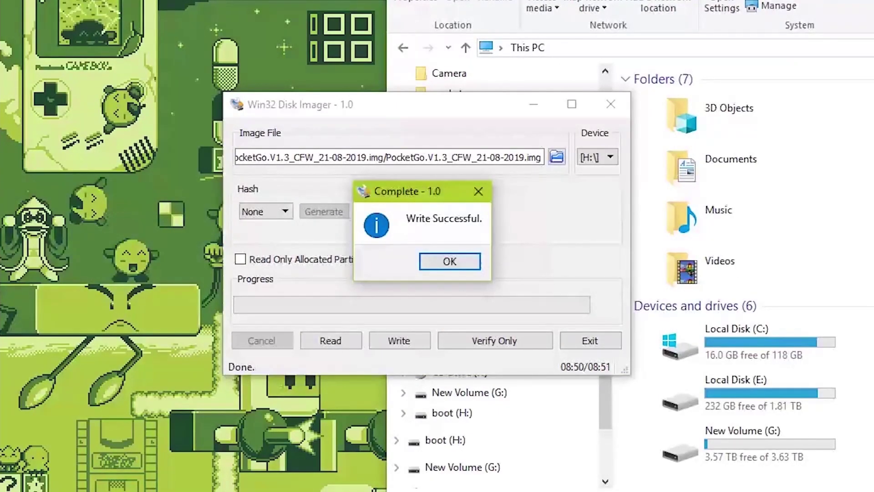
{"action": "key", "text": "Return"}
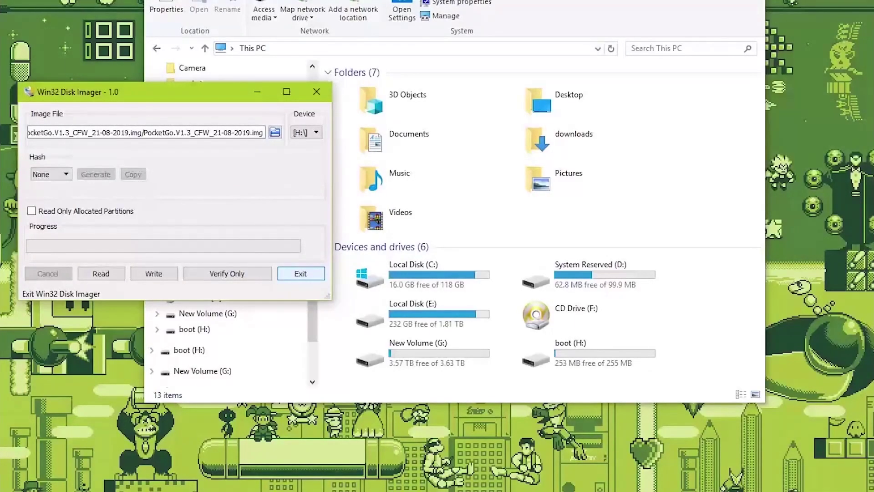
Step: Close Win32 Disk Imager, reload disks in MiniTool, and select the 1.41 GB main partition
{"action": "left_click", "coordinate": [301, 274]}
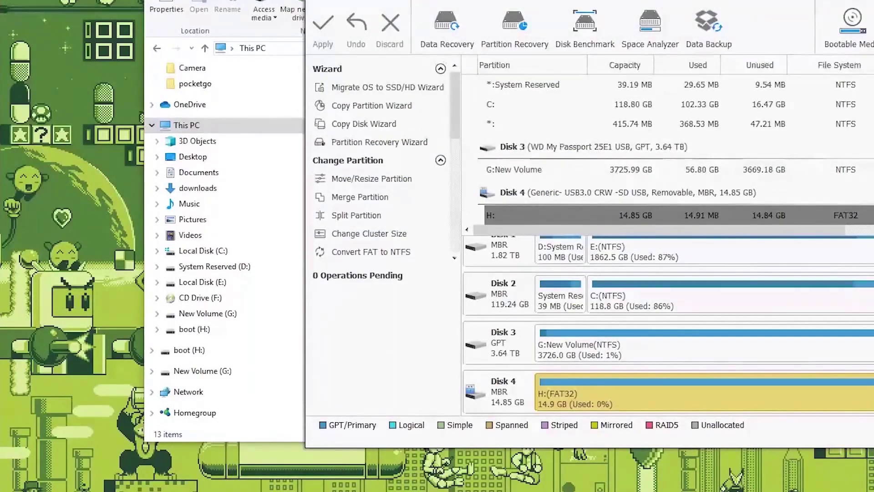
{"action": "key", "text": "alt+g"}
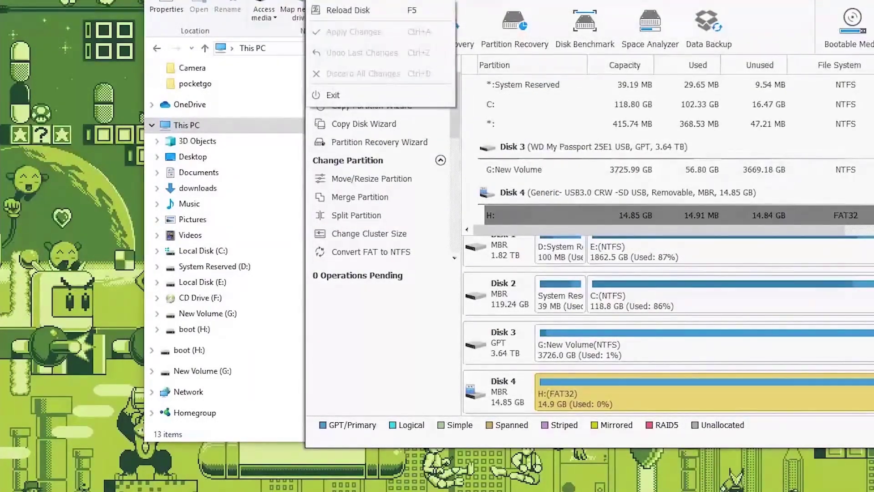
{"action": "key", "text": "Escape"}
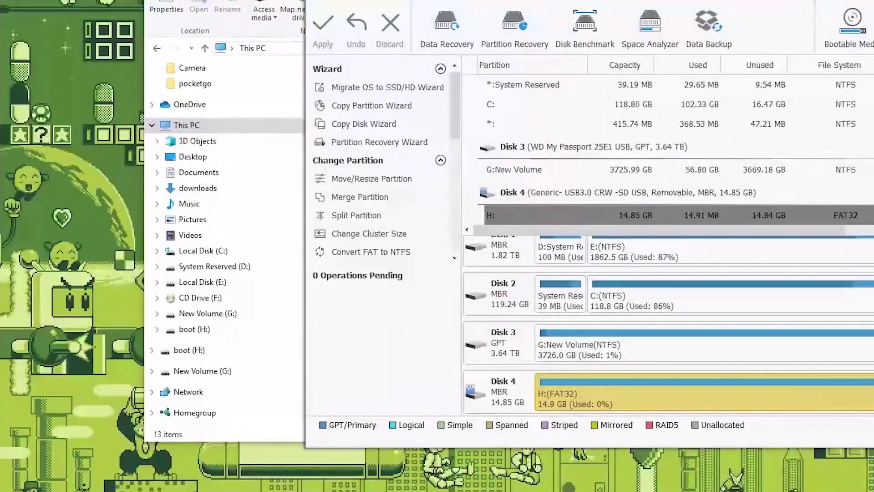
{"action": "key", "text": "alt+g"}
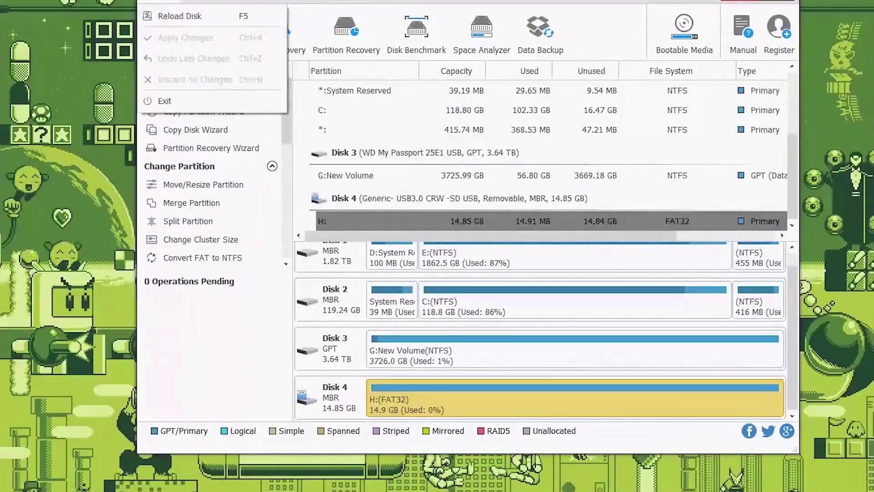
{"action": "key", "text": "Down"}
{"action": "key", "text": "Return"}
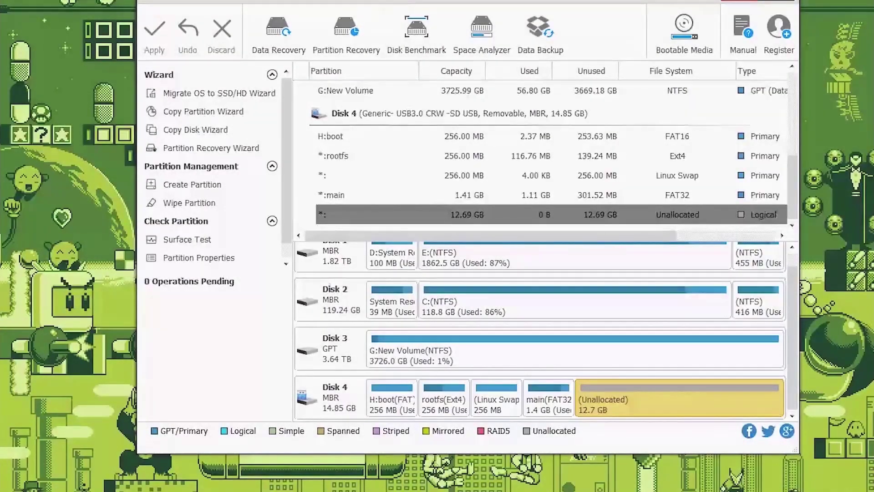
{"action": "left_click", "coordinate": [549, 403]}
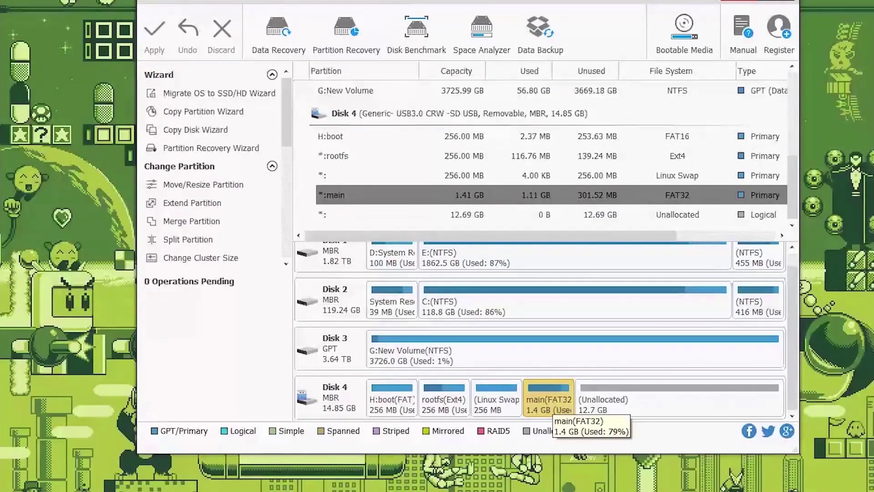
Step: Extend main with all 12.69 GB of unallocated space, bringing it to 14.10 GB
{"action": "right_click", "coordinate": [566, 405]}
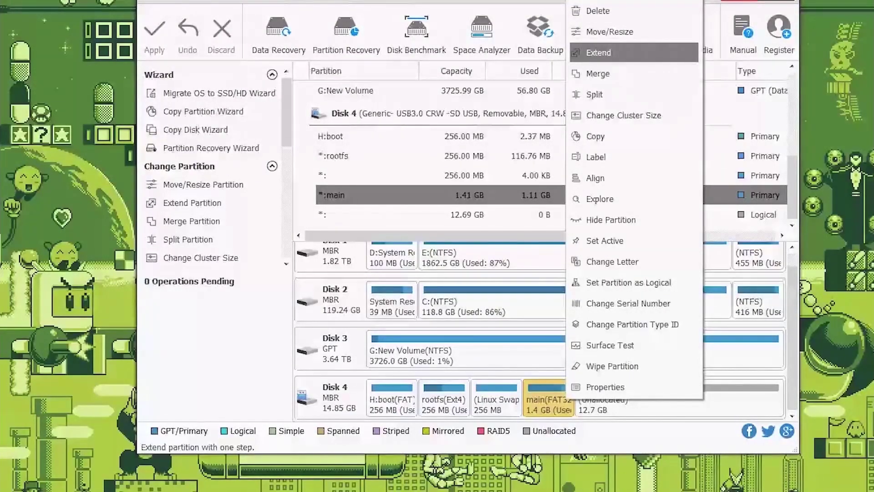
{"action": "left_click", "coordinate": [599, 53]}
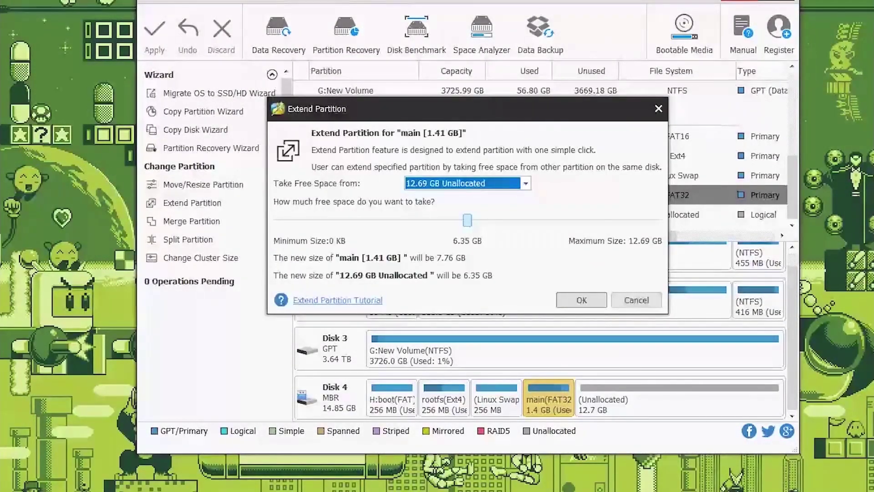
{"action": "left_click_drag", "start_coordinate": [467, 220], "coordinate": [657, 220]}
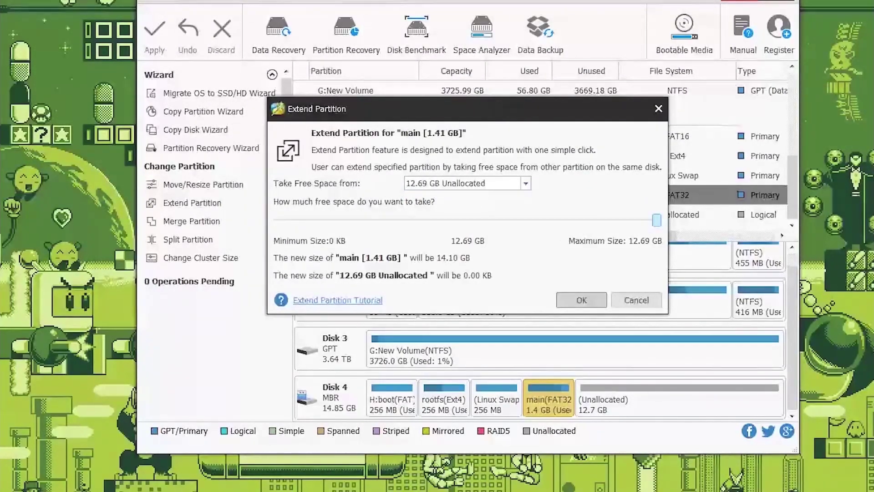
{"action": "left_click", "coordinate": [581, 300]}
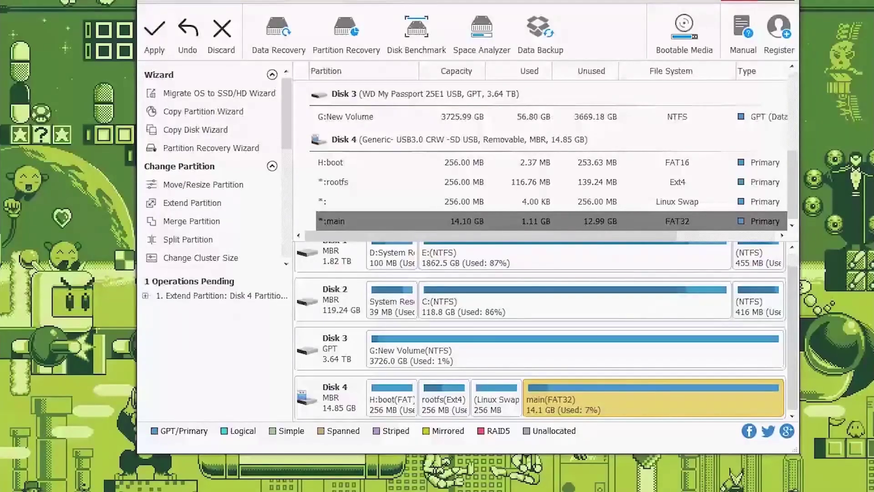
Step: Change the main partition's drive letter to I:
{"action": "right_click", "coordinate": [615, 221]}
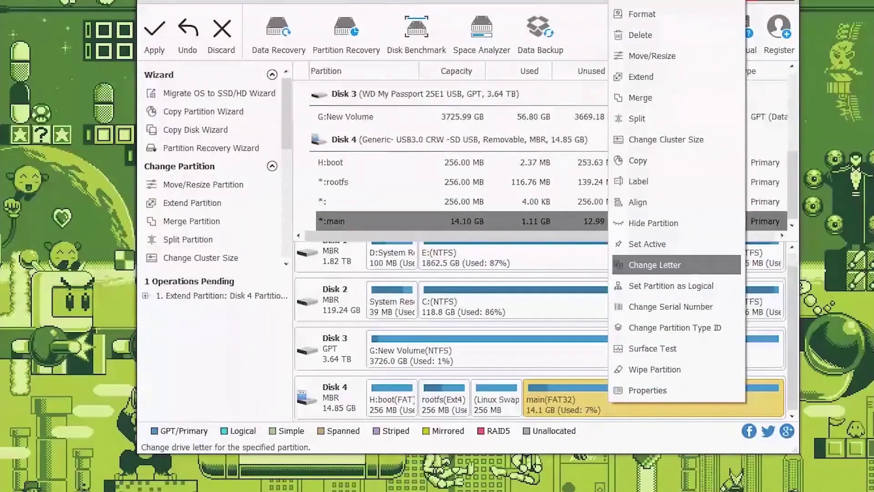
{"action": "left_click", "coordinate": [647, 261]}
{"action": "key", "text": "alt+Down"}
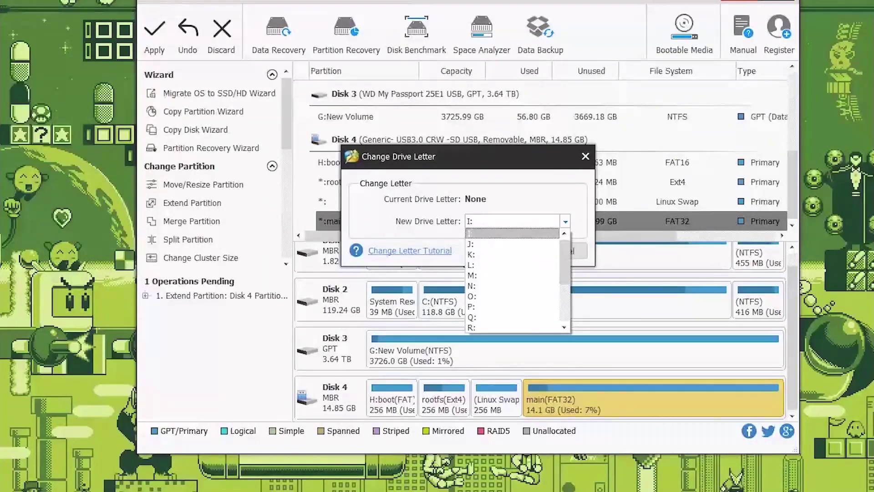
{"action": "key", "text": "Return"}
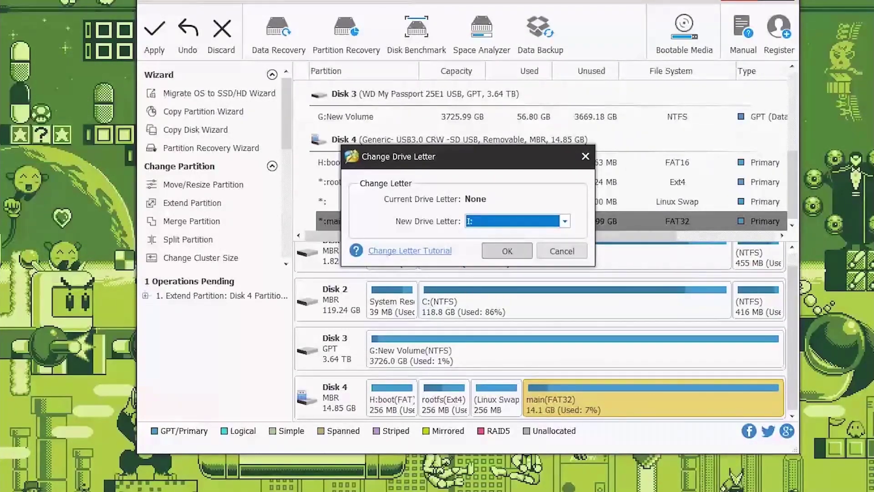
{"action": "key", "text": "Return"}
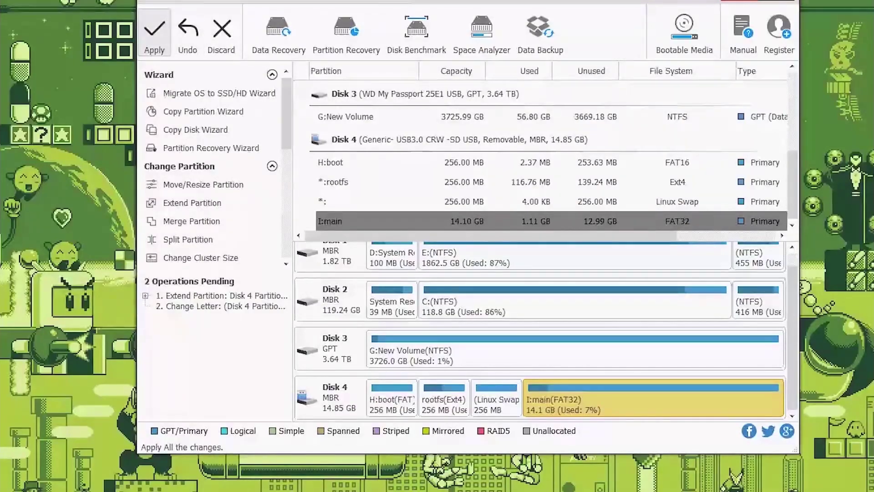
Step: Apply the pending extend and drive-letter changes
{"action": "left_click", "coordinate": [155, 36]}
{"action": "key", "text": "Return"}
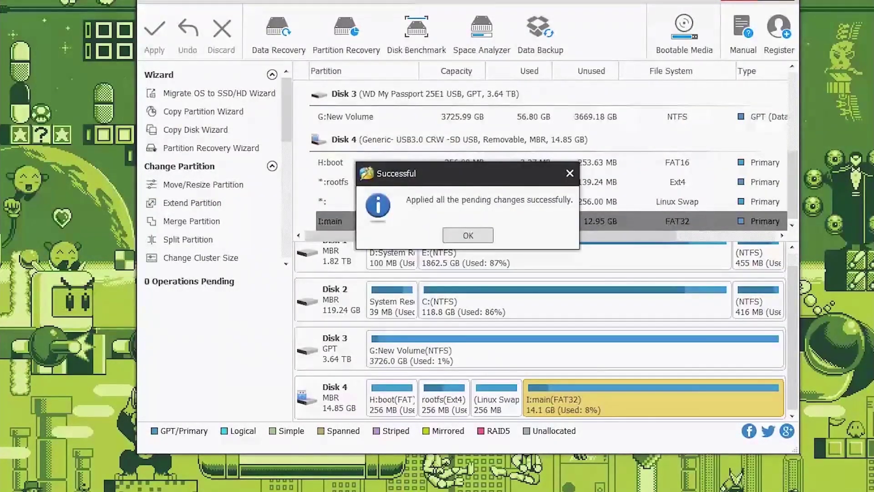
{"action": "key", "text": "Return"}
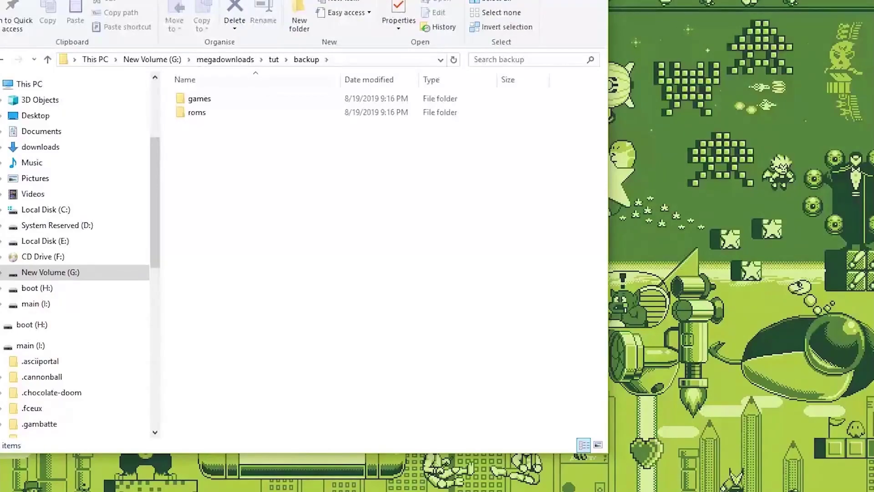
Step: Copy the games and roms folders from G:\megadownloads\tut\backup into main (I:)
{"action": "left_click_drag", "start_coordinate": [252, 153], "coordinate": [202, 97]}
{"action": "right_click", "coordinate": [203, 97]}
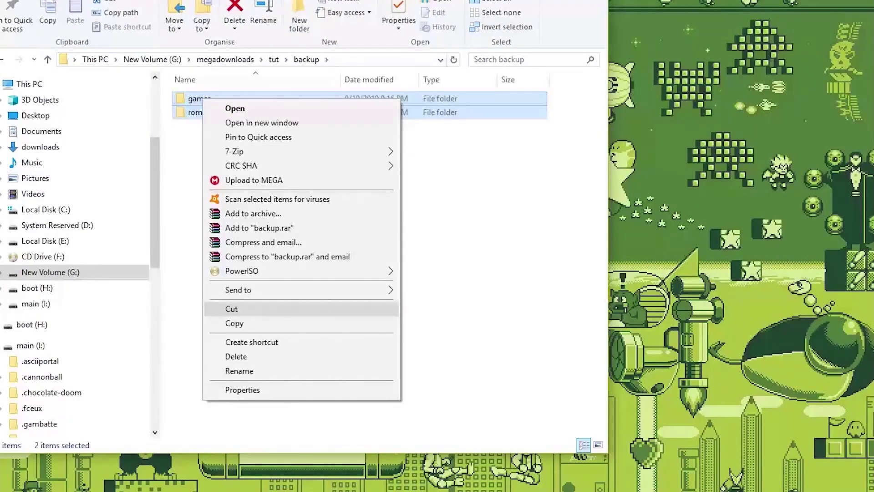
{"action": "left_click", "coordinate": [234, 322]}
{"action": "left_click", "coordinate": [35, 304]}
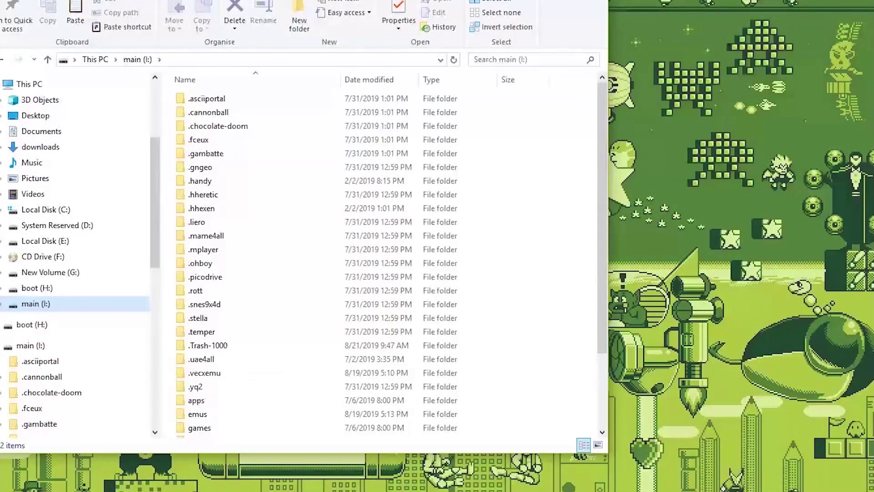
{"action": "right_click", "coordinate": [577, 278]}
{"action": "left_click", "coordinate": [608, 398]}
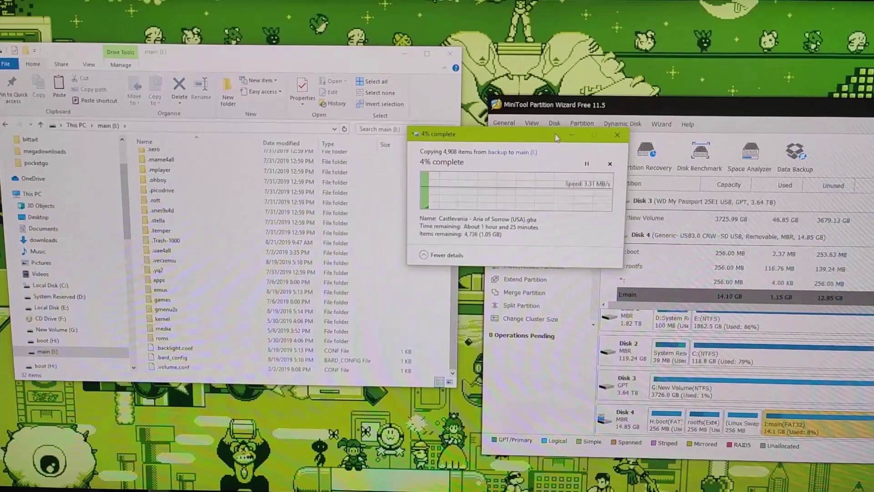
Step: Hide the copy progress window, leaving the main (I:) folder listing visible
{"action": "left_click", "coordinate": [572, 134]}
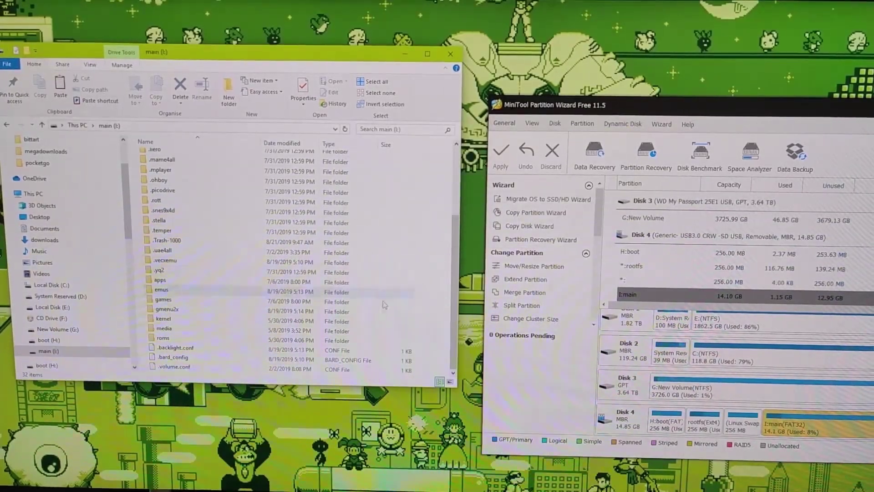